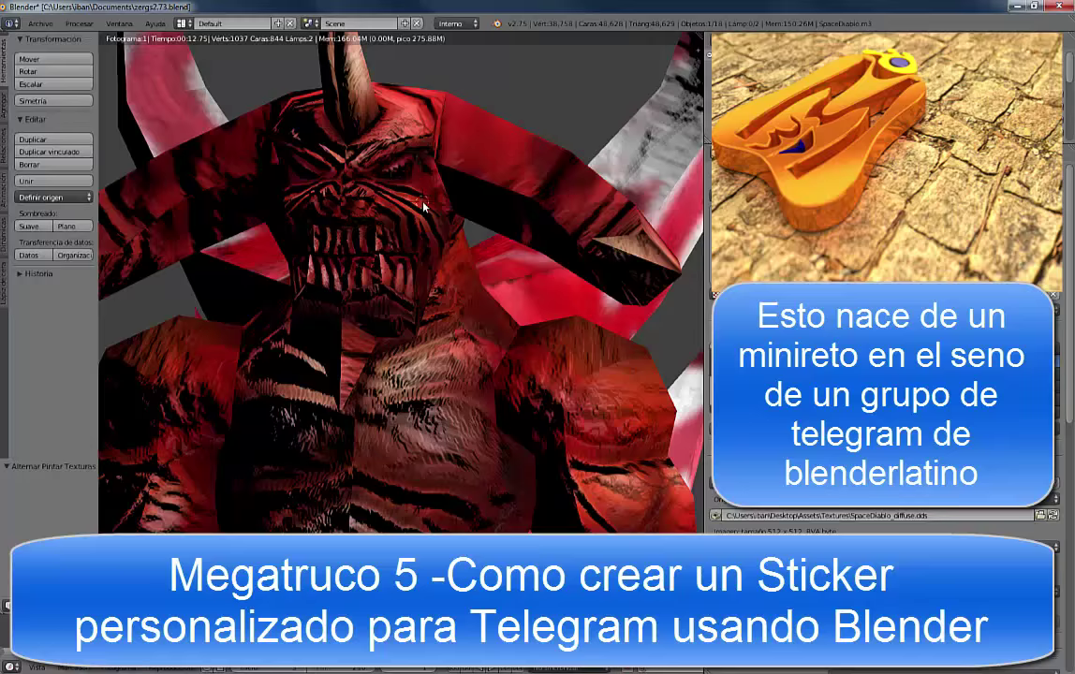
- Orbit the demon, snap to the Numpad 1 front view, zoom in, then minimize Blender
scroll(423, 206, down, 5)
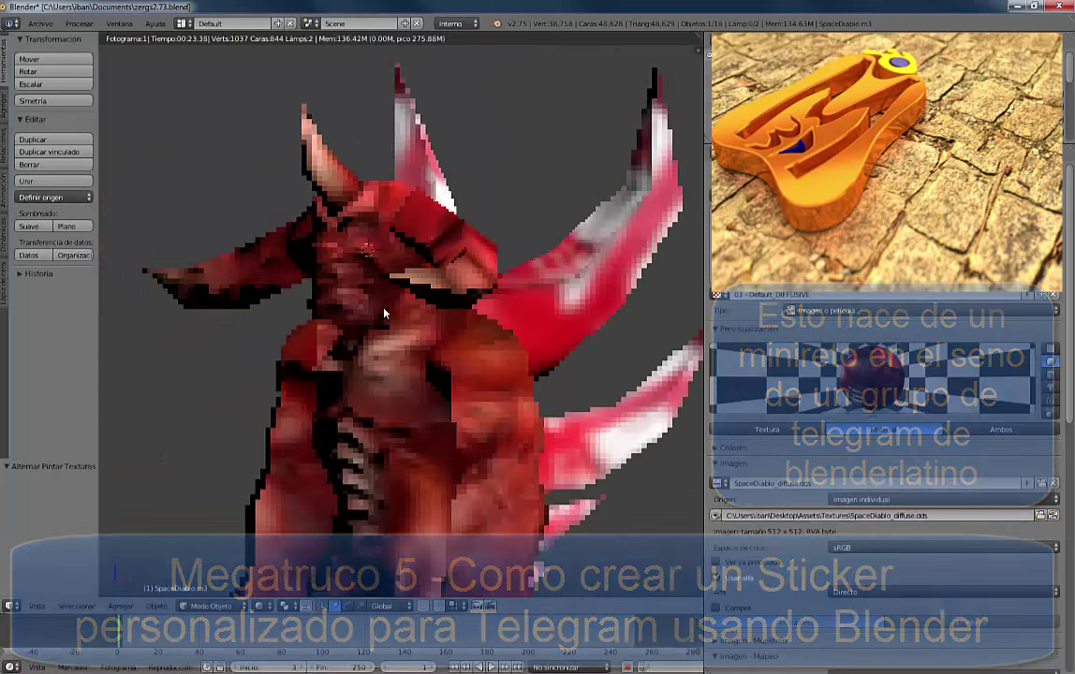
middle_drag(384, 313, 521, 413)
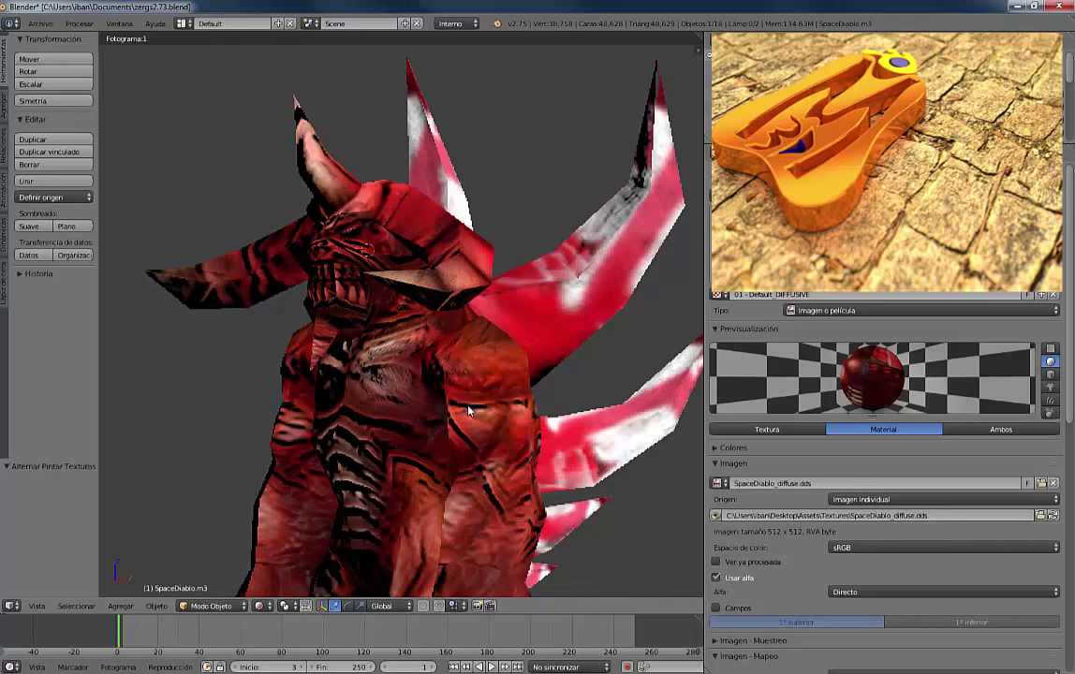
middle_drag(563, 395, 480, 413)
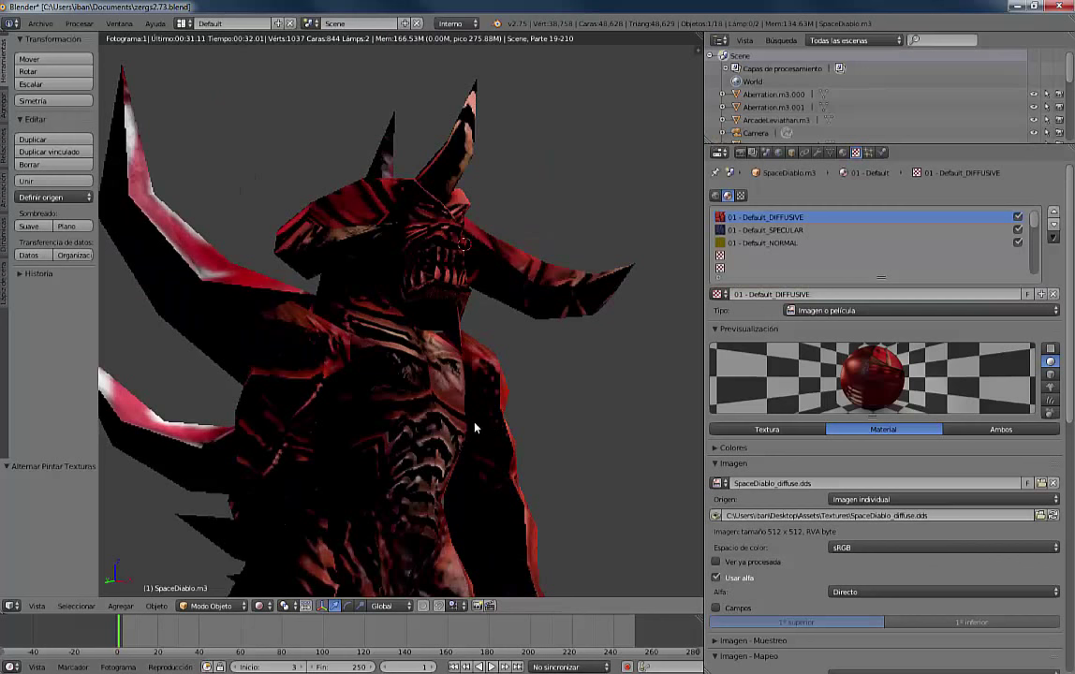
key(KP_1)
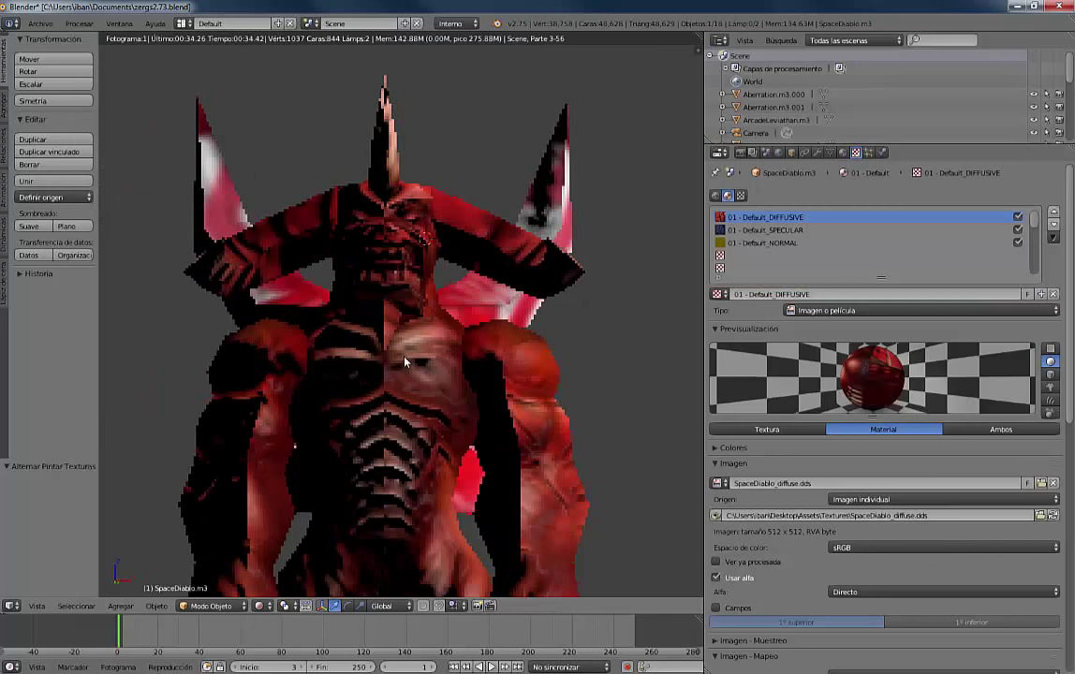
scroll(401, 351, up, 1)
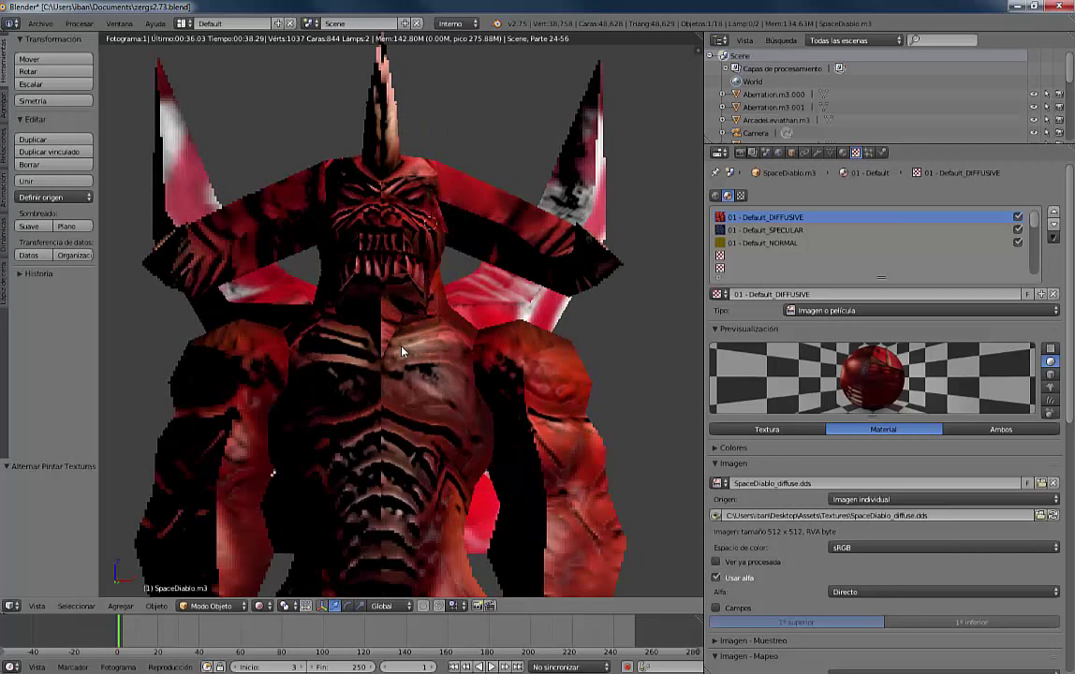
click(1019, 7)
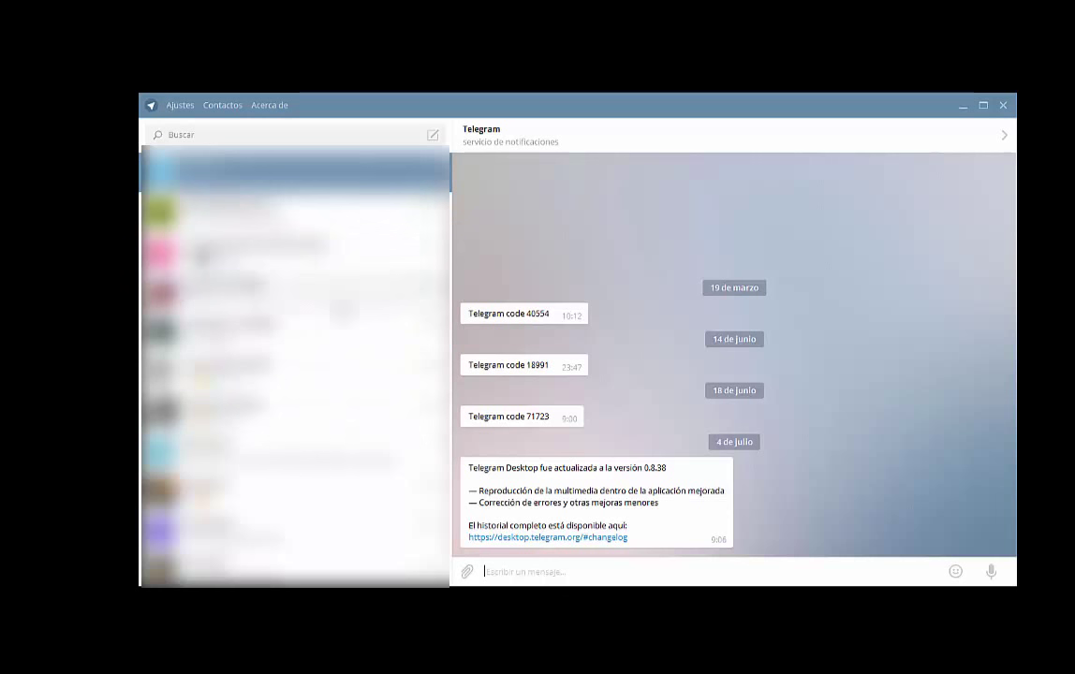
- Open the Stickers Bot chat and send it 'help' followed by 'spidey'
scroll(380, 347, down, 5)
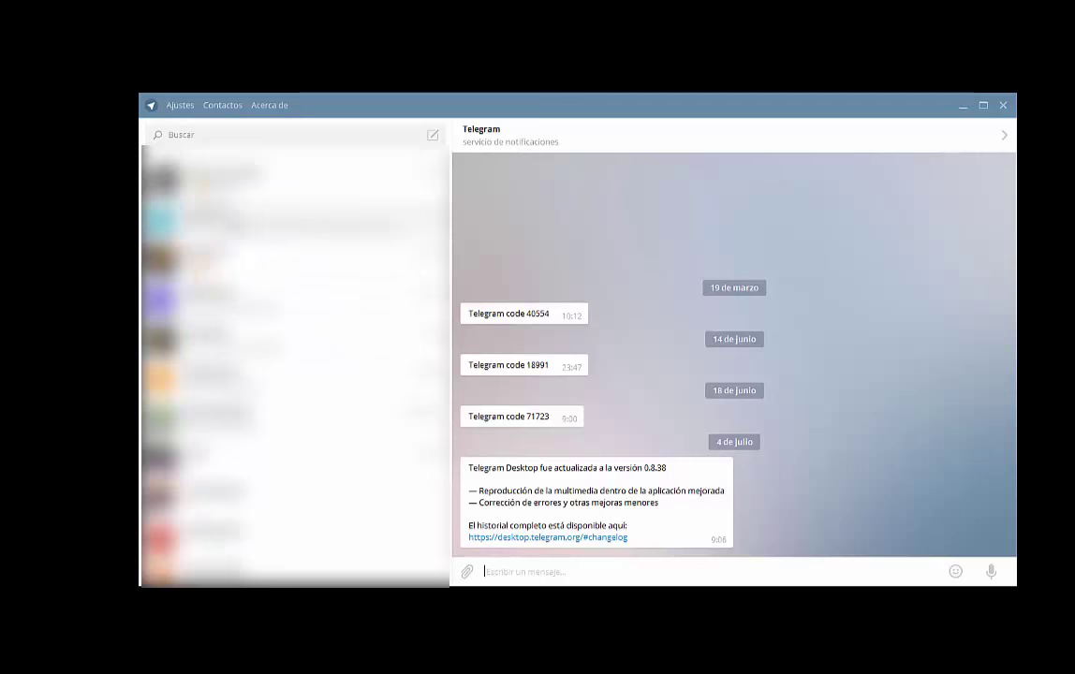
click(230, 225)
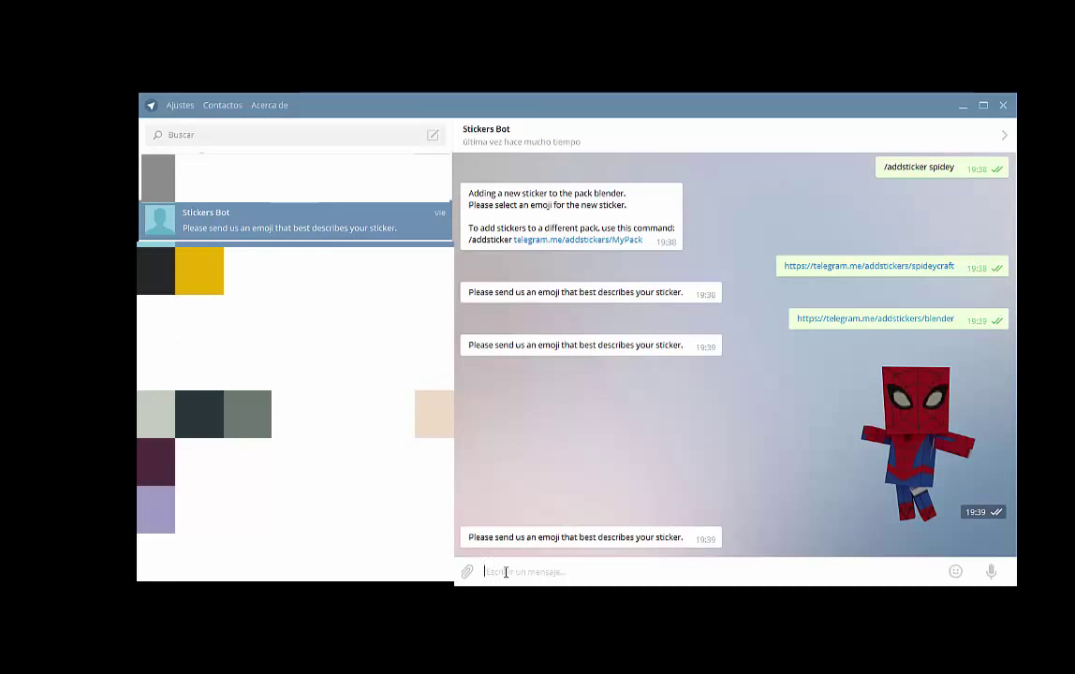
text(help)
key(Return)
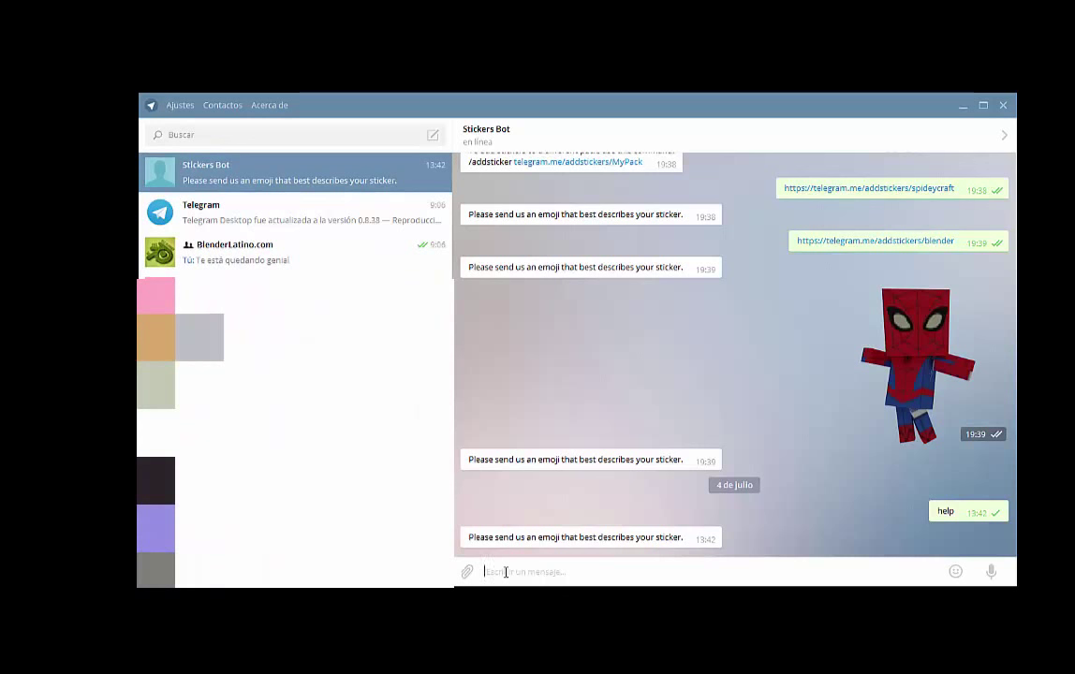
text(sp)
text(idey)
key(Return)
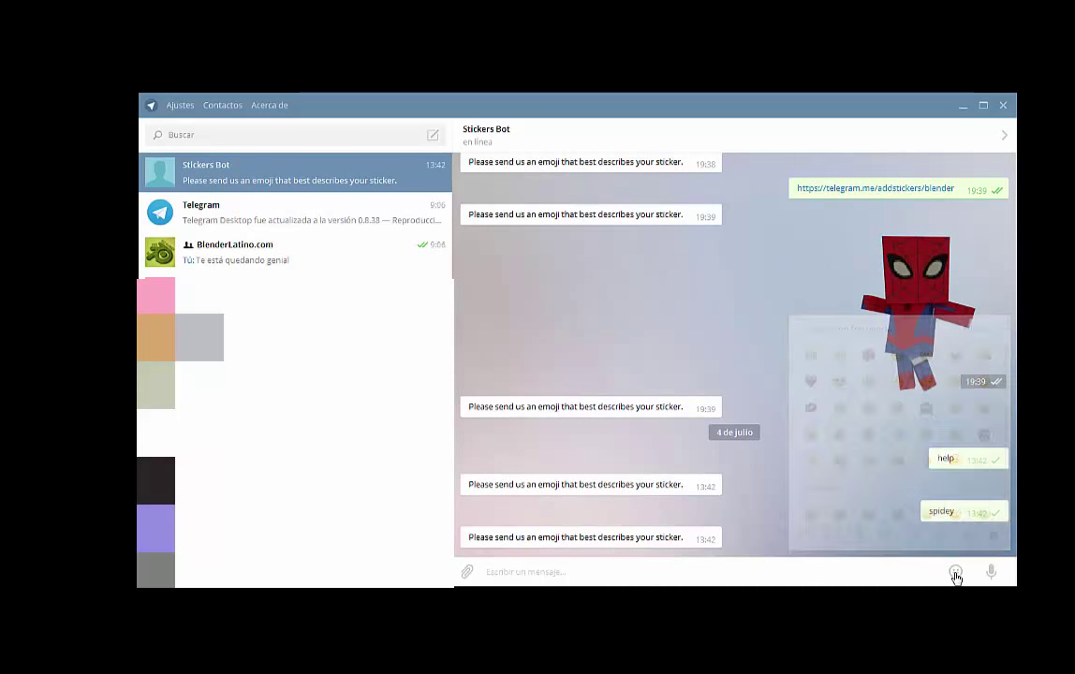
- Send the screaming-face emoji, cancel with /cancel, then send 'help' for the command list
click(868, 434)
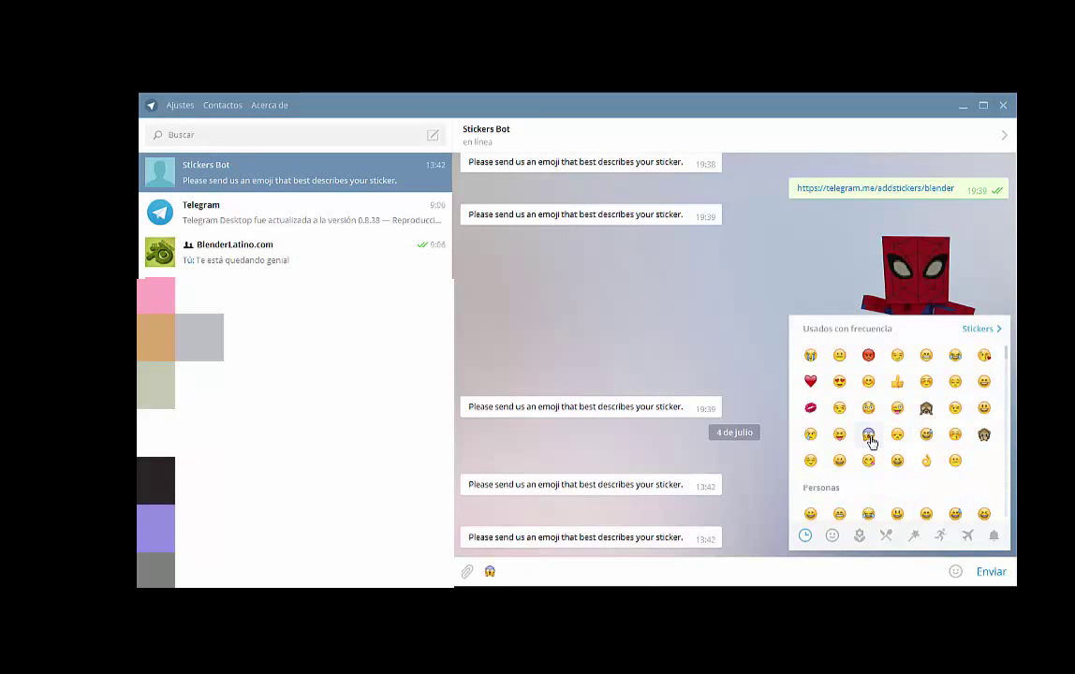
key(Return)
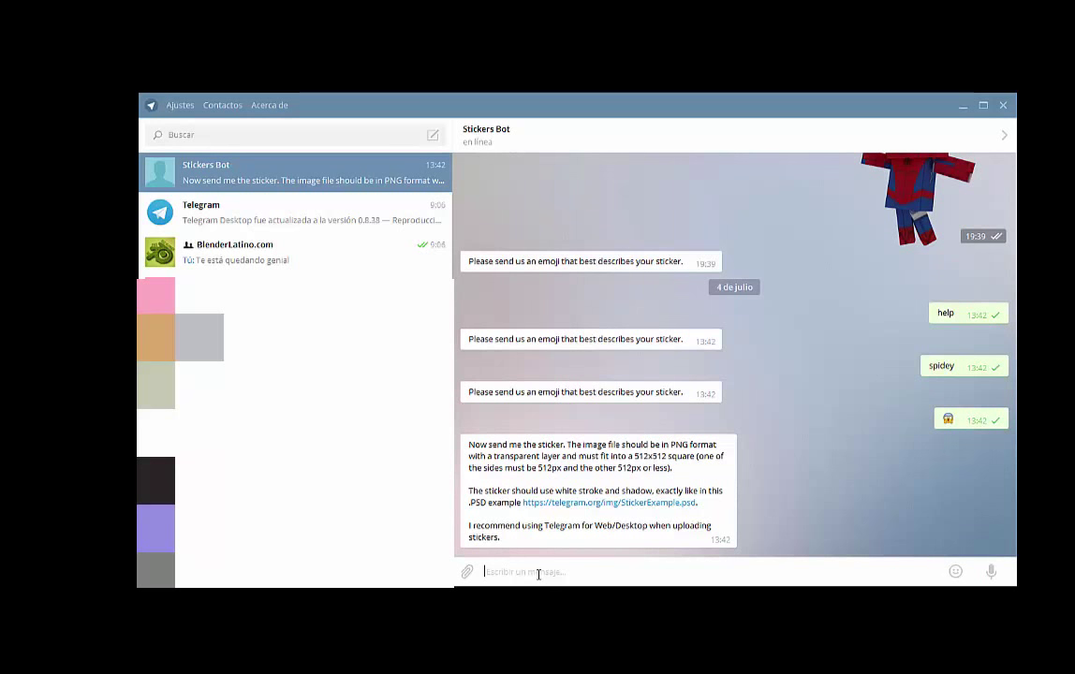
text(/can)
text(cel)
key(Return)
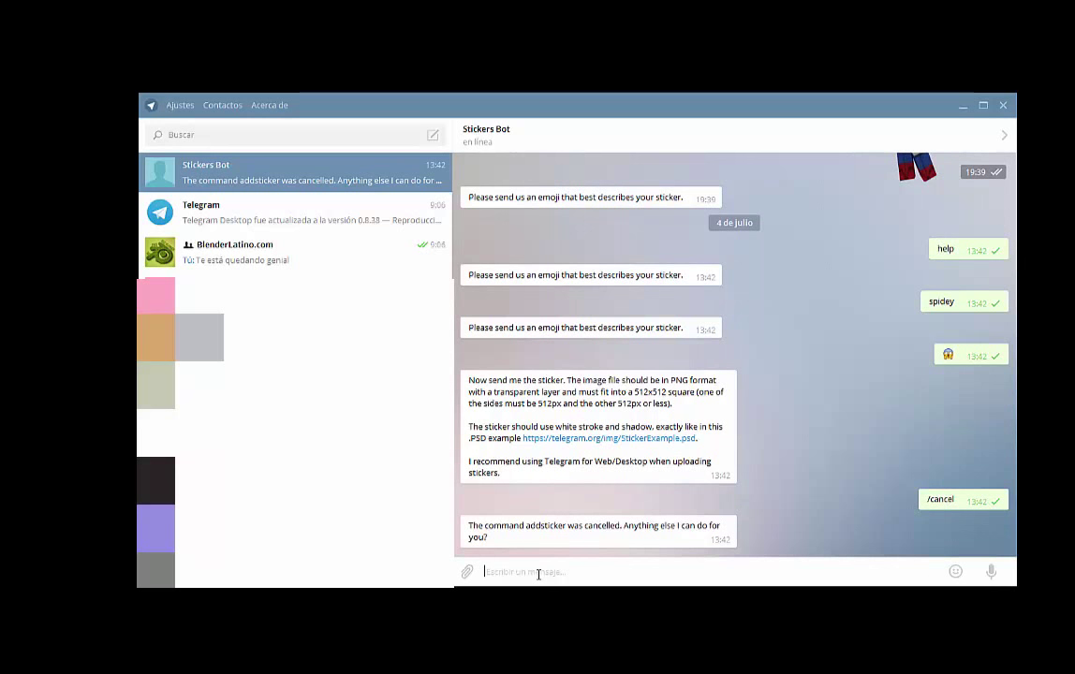
text(help)
key(Return)
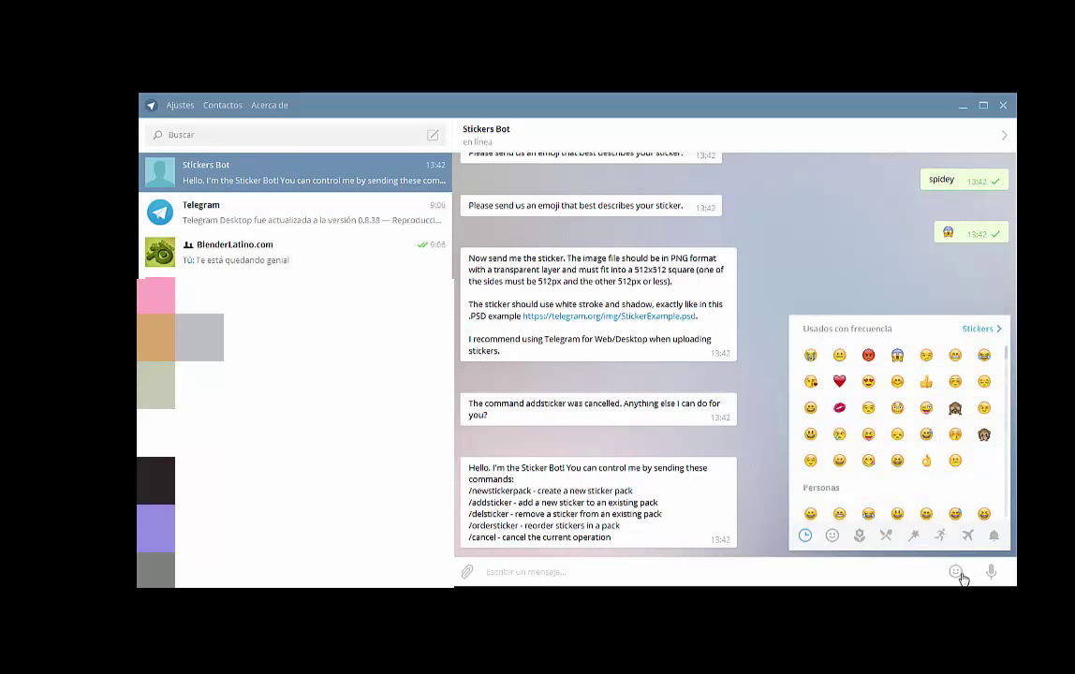
- Send the suited man, Spider-Man, Captain America and black cat stickers from the sticker picker
click(981, 335)
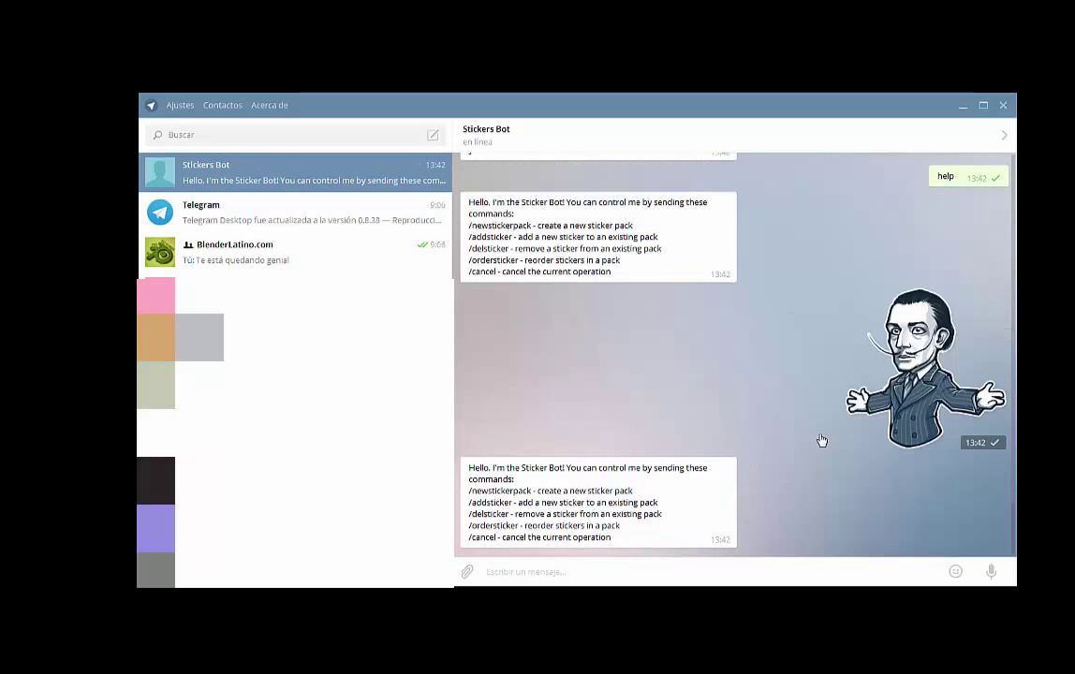
click(956, 573)
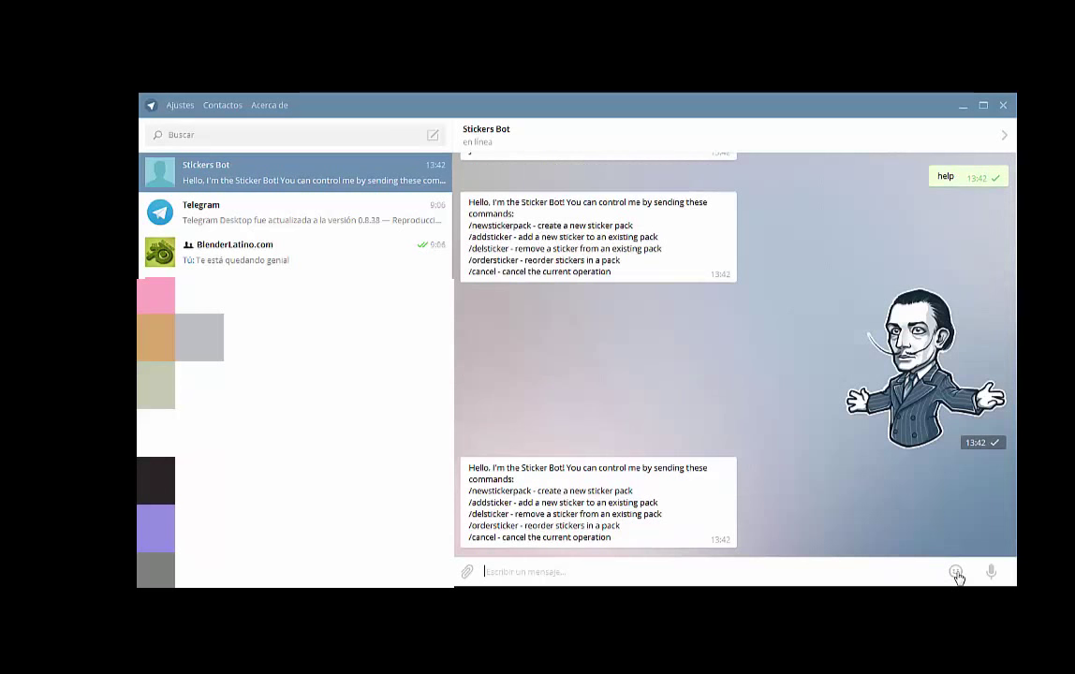
click(974, 330)
mouse_move(955, 572)
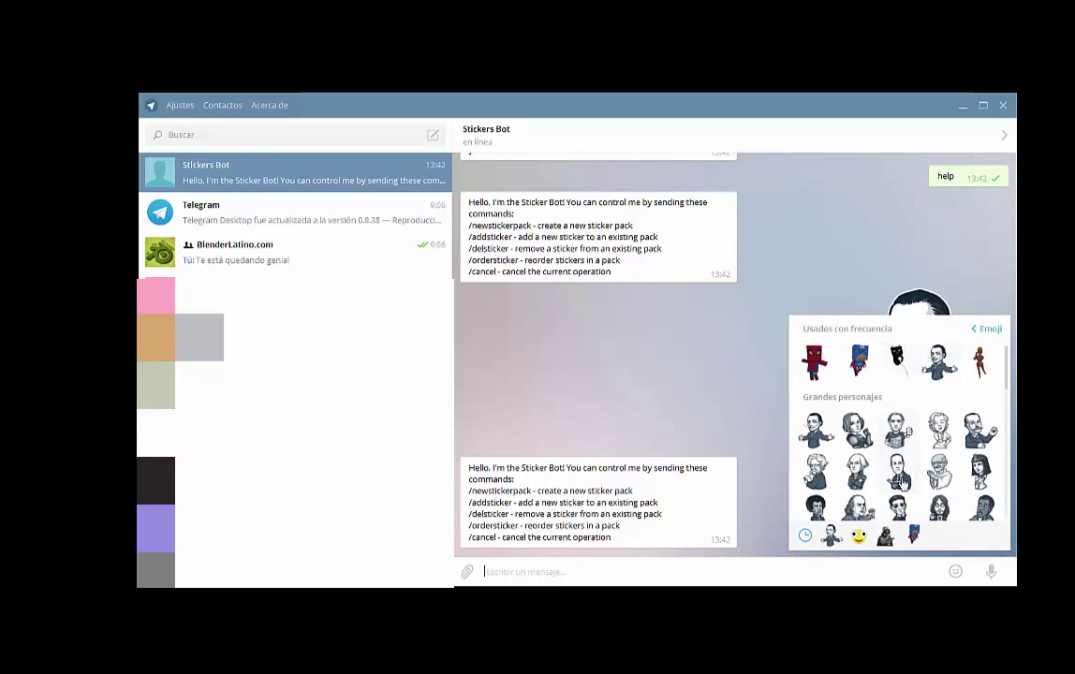
click(811, 440)
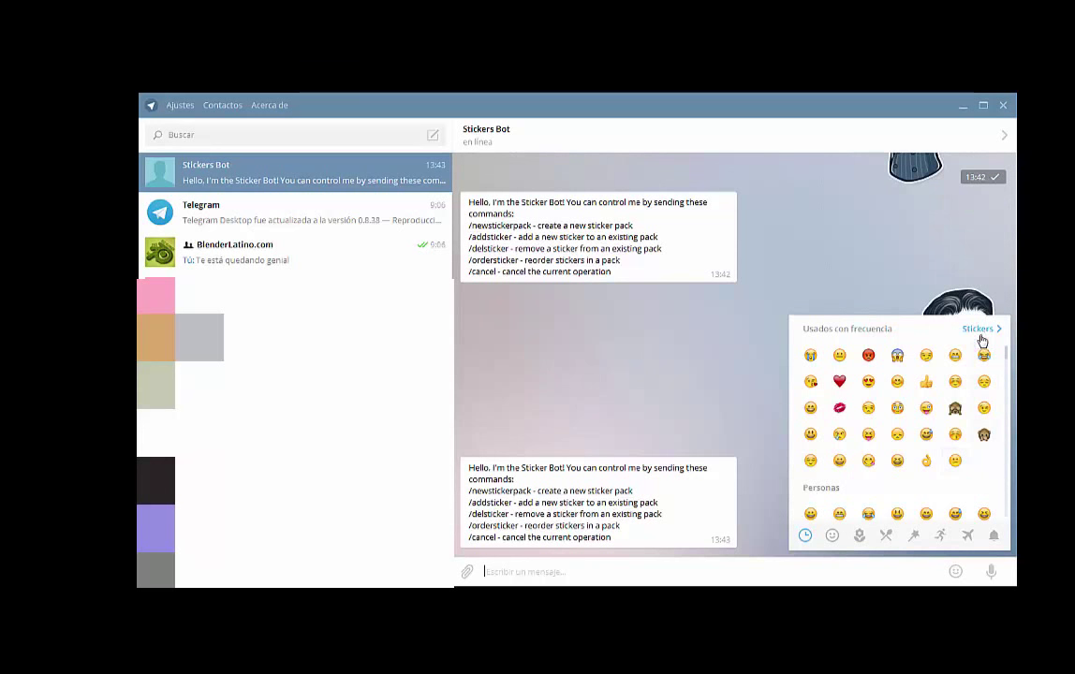
click(979, 332)
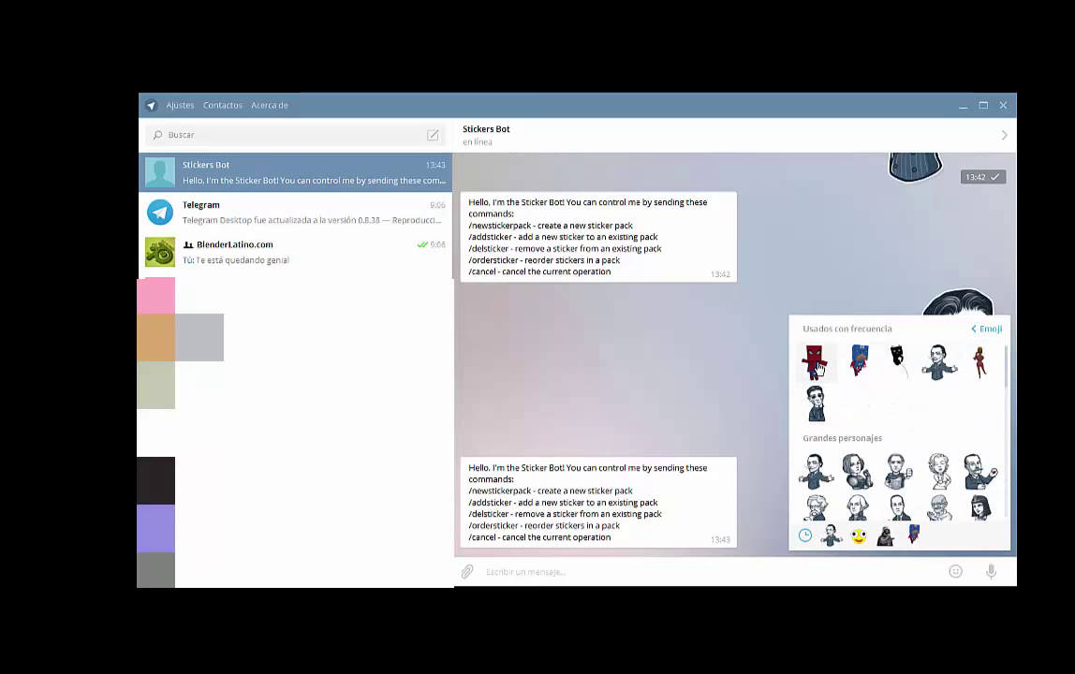
click(816, 365)
mouse_move(955, 572)
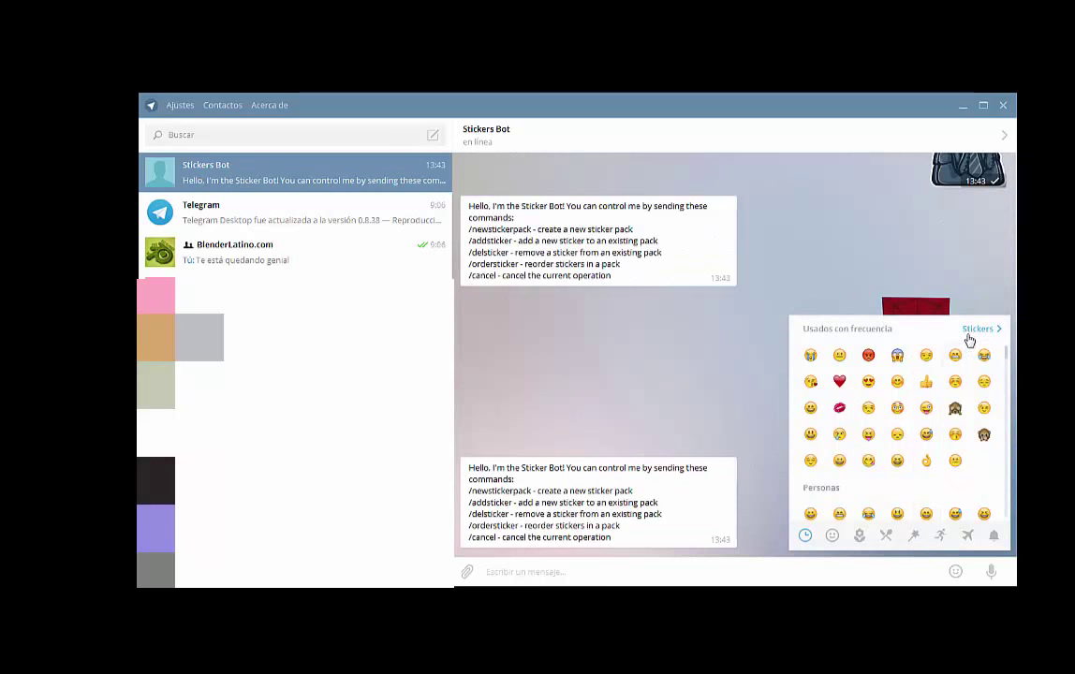
click(969, 337)
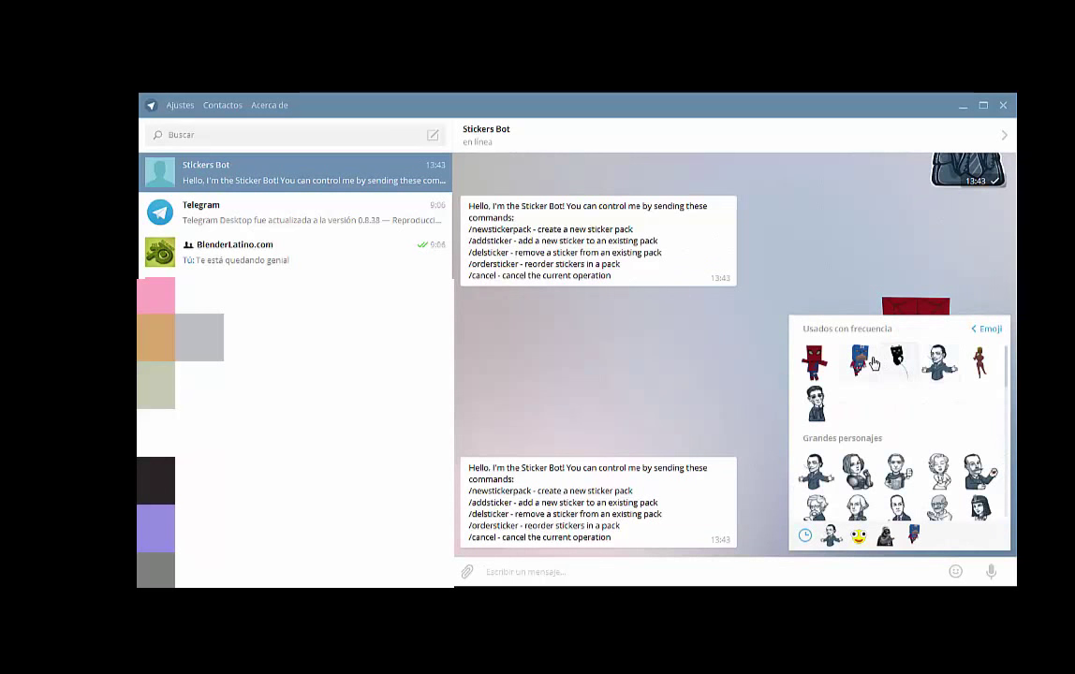
click(873, 363)
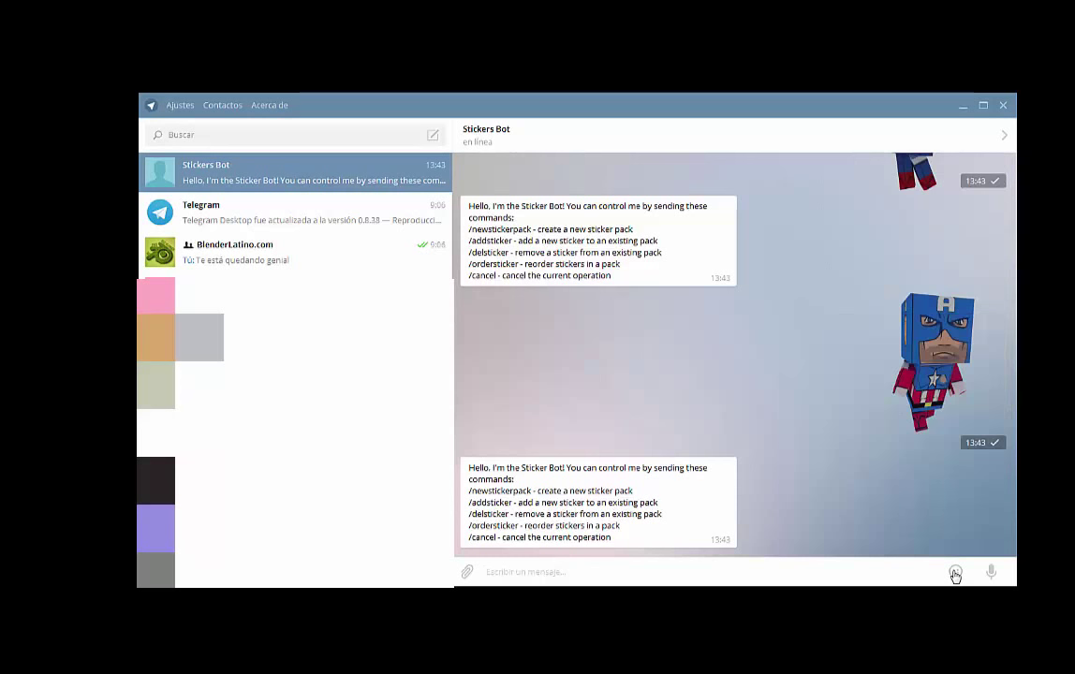
mouse_move(956, 572)
click(977, 329)
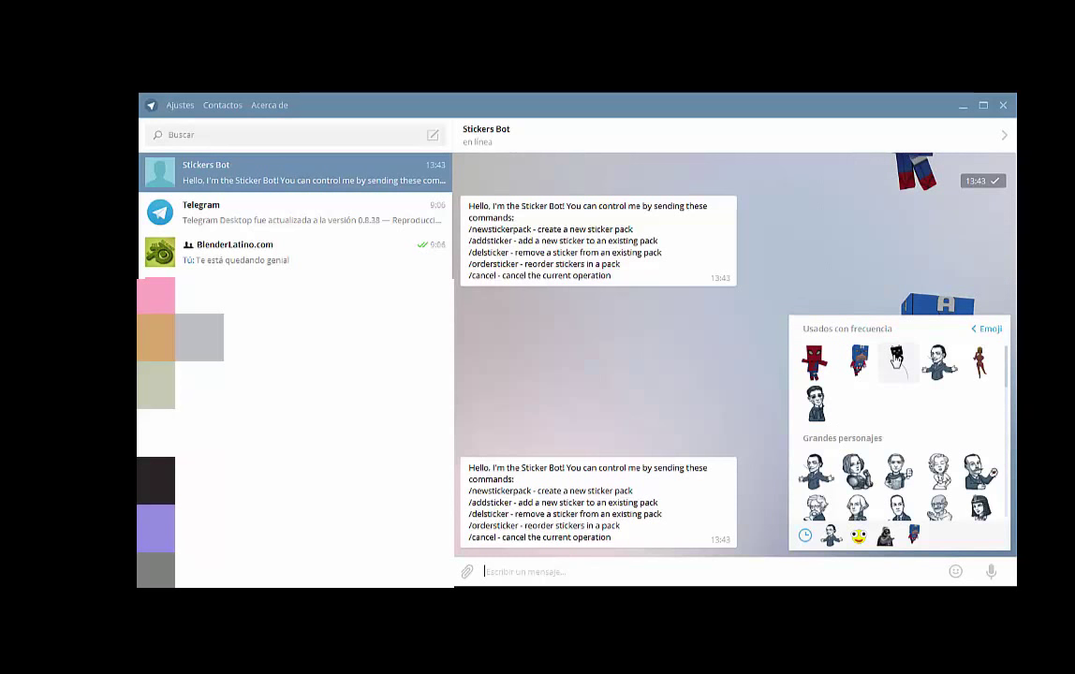
click(896, 357)
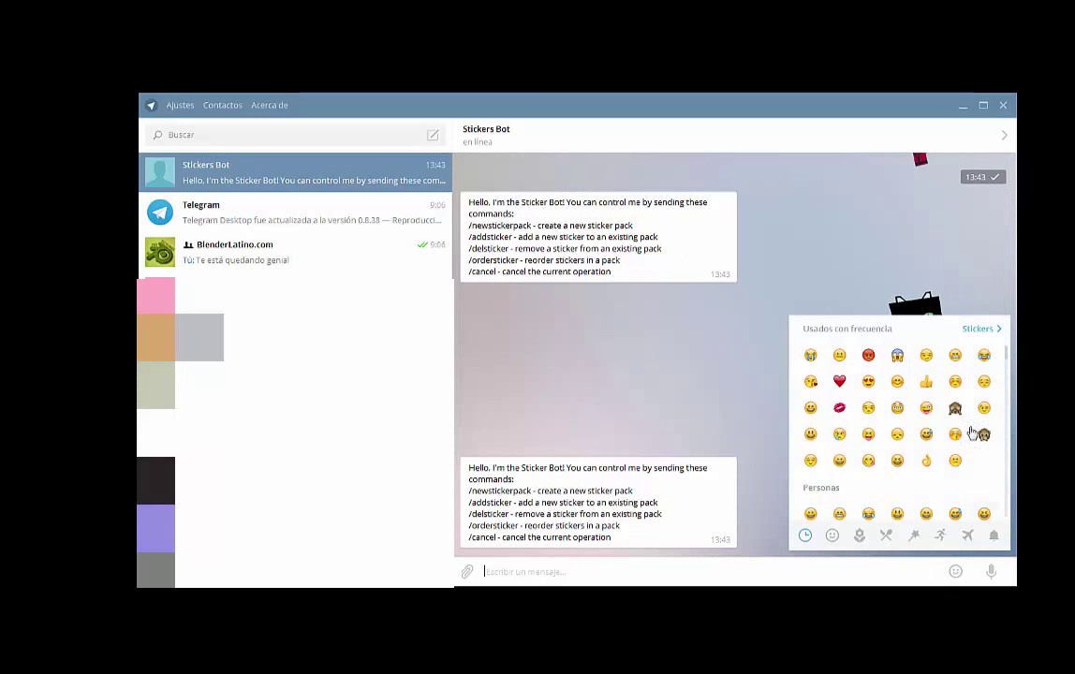
click(975, 333)
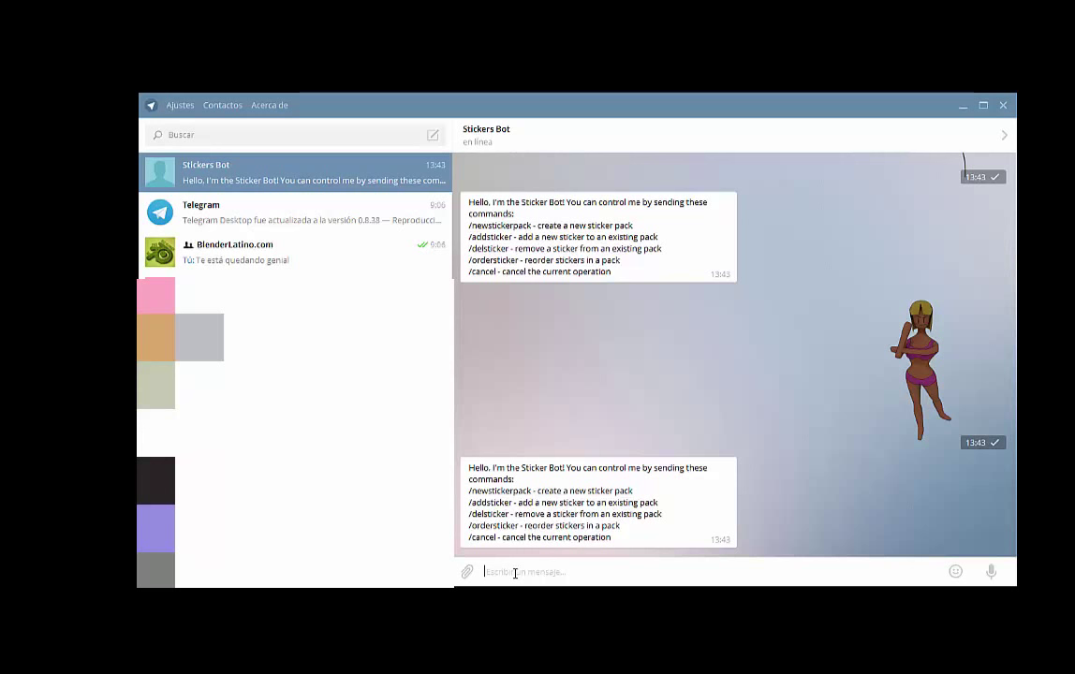
- Start a /newstickerpack named 'prueba' and give its first sticker the angry red emoji
text(/new)
text(st)
text(icker)
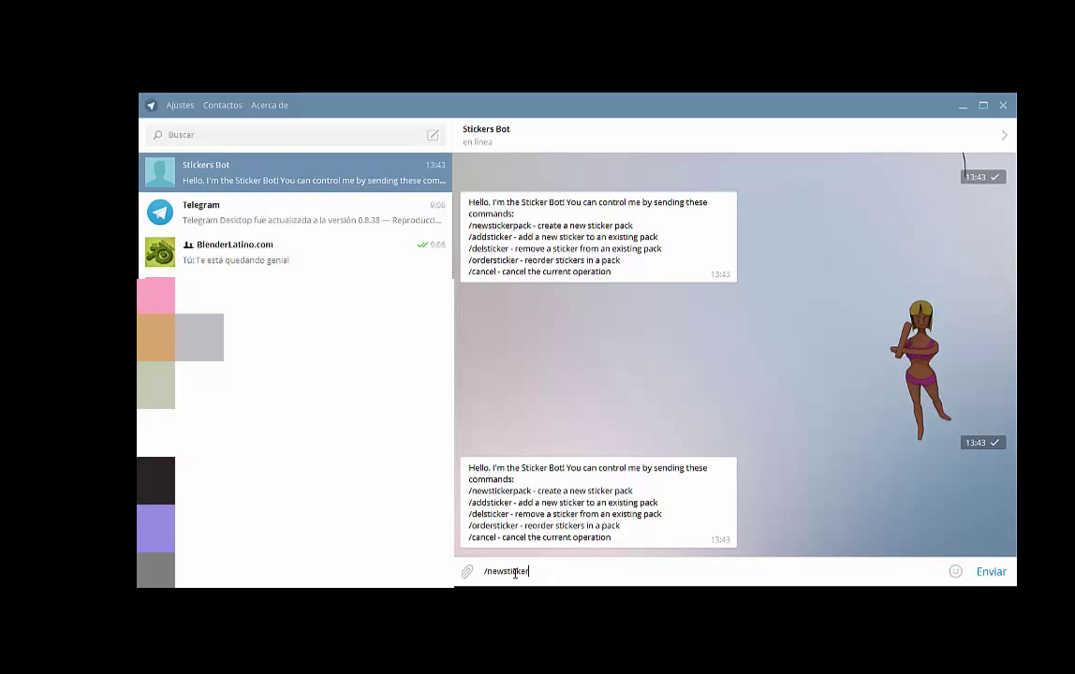
text(pack)
key(Return)
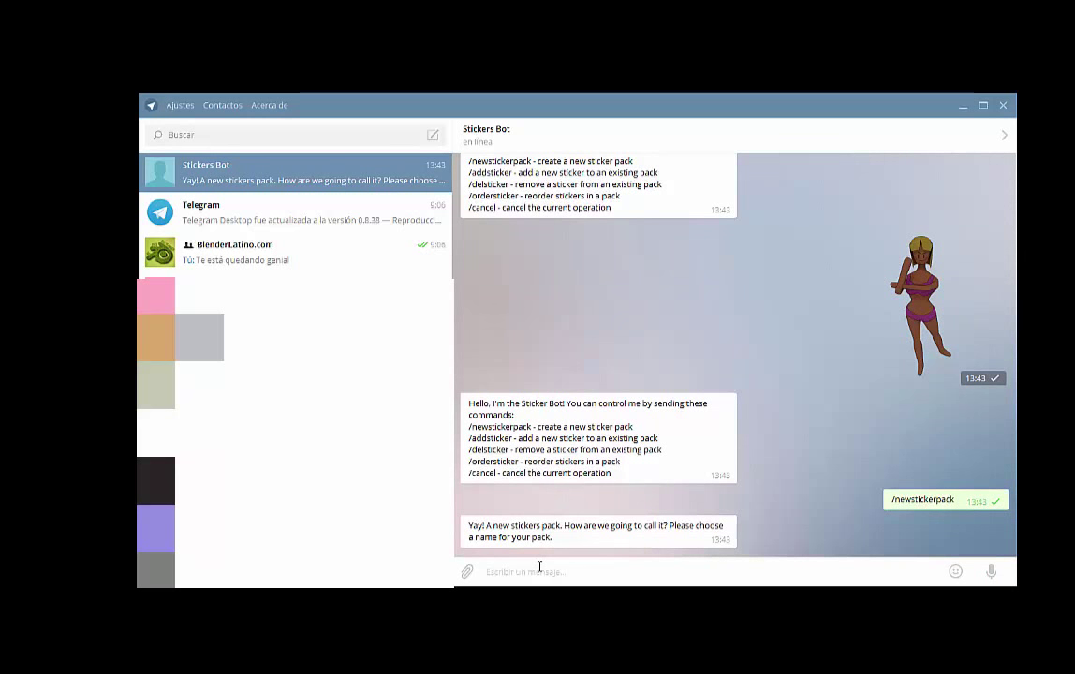
text(R)
text(ueba)
key(Return)
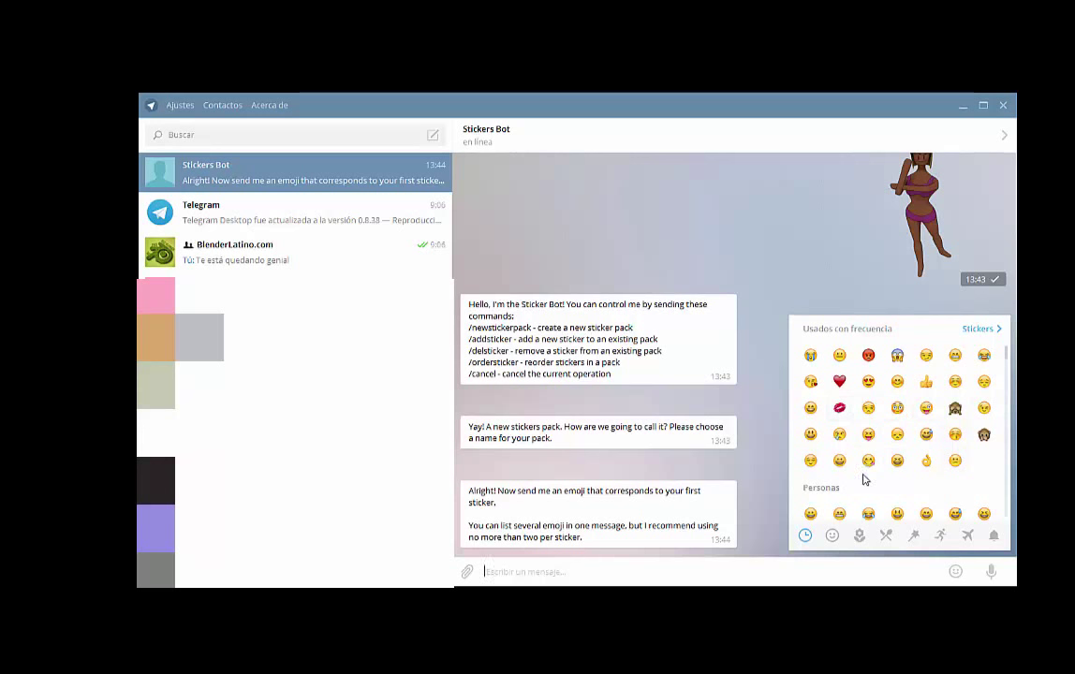
click(869, 356)
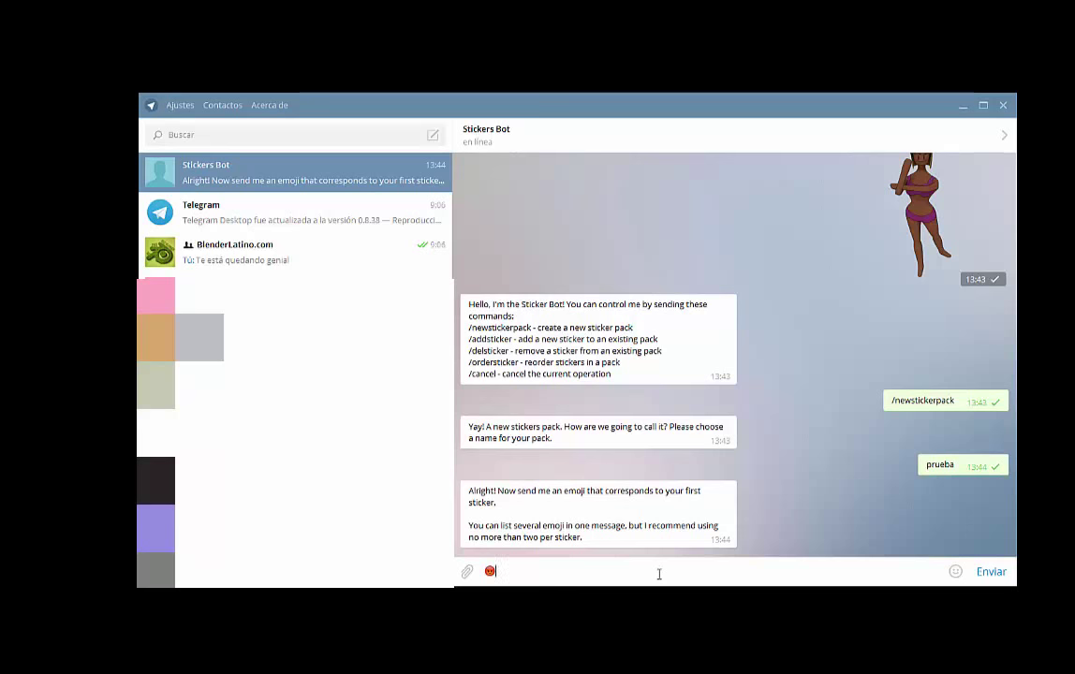
key(Return)
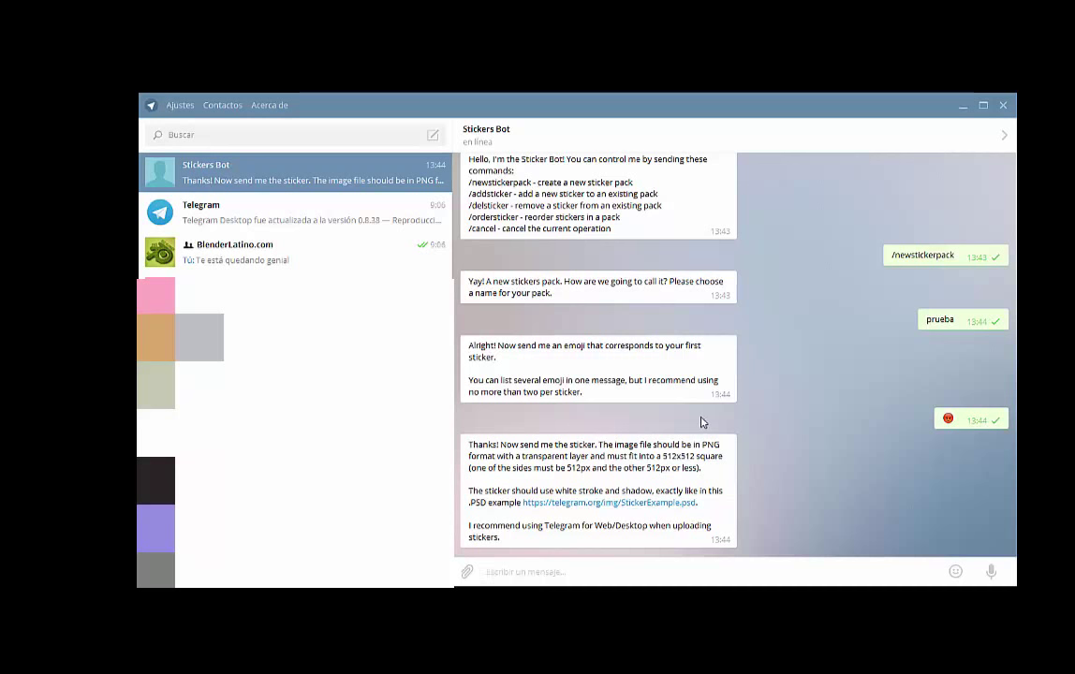
- Review the bot's request for a 512×512 PNG, then minimize Telegram to return to Blender
scroll(682, 386, up, 1)
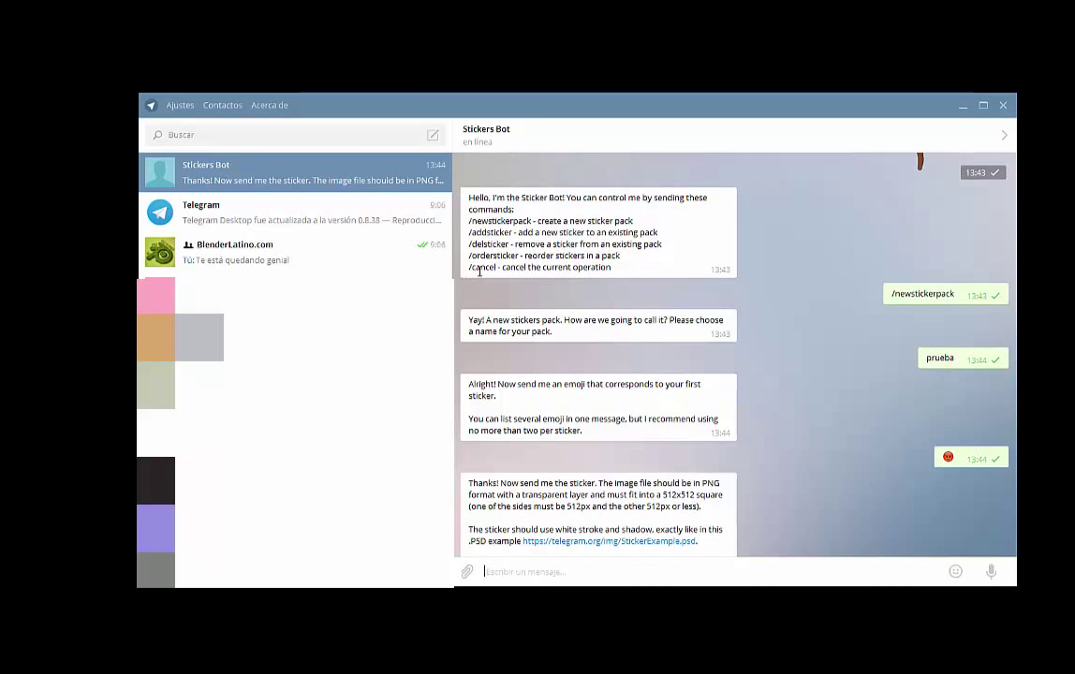
scroll(783, 437, down, 1)
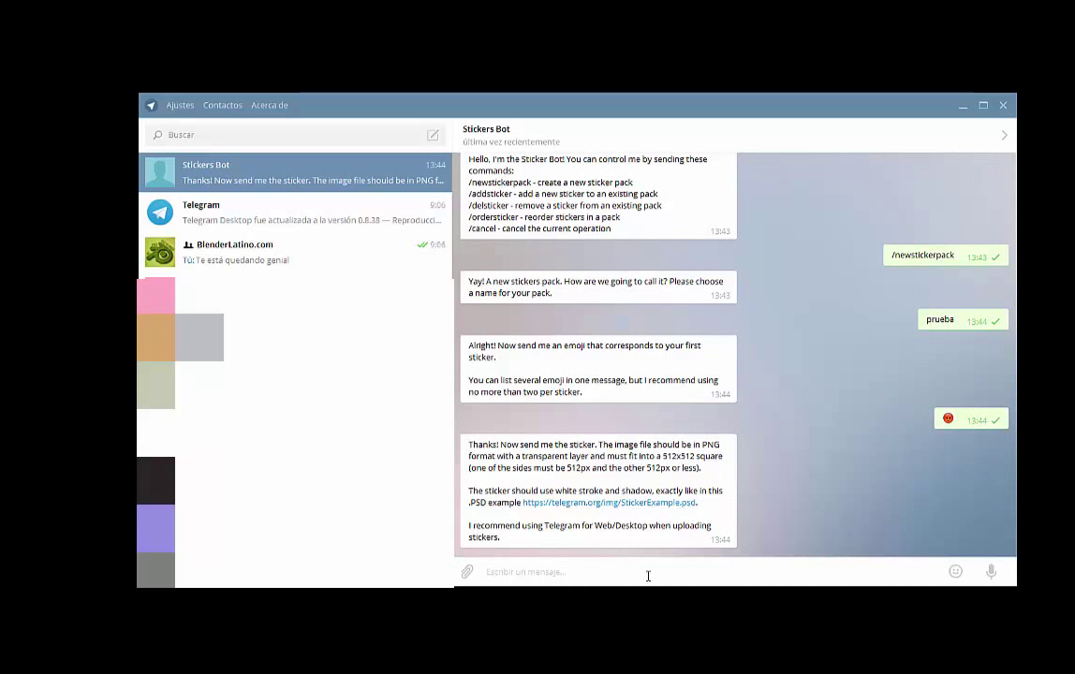
click(964, 105)
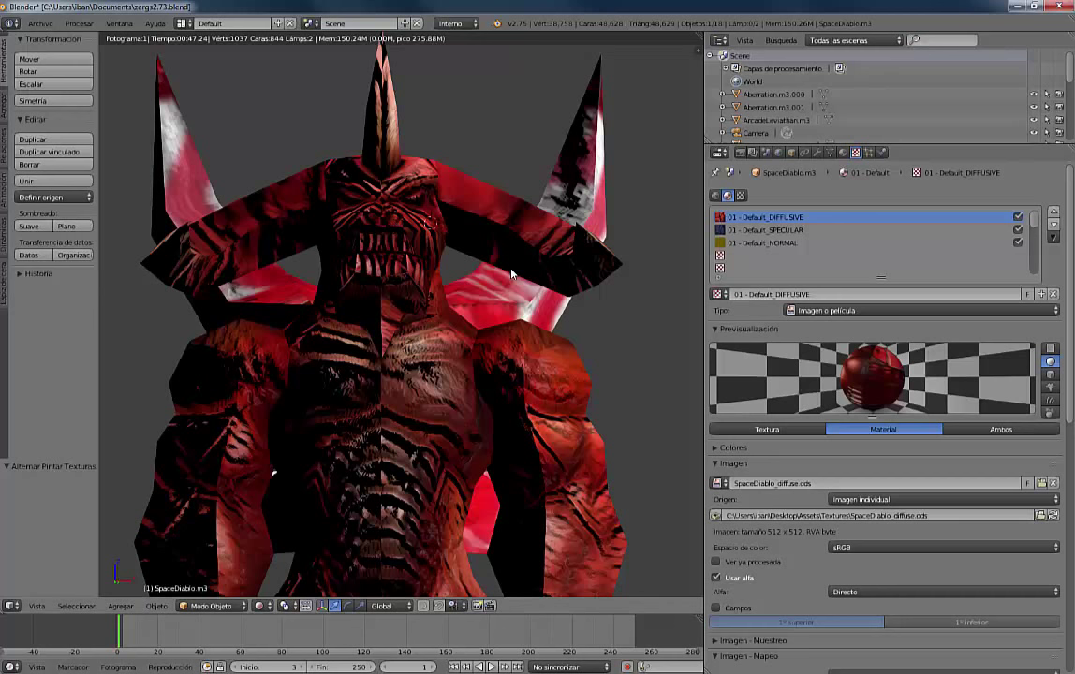
- Look through the scene camera and enable Lock Camera to View in the sidebar
scroll(512, 274, down, 1)
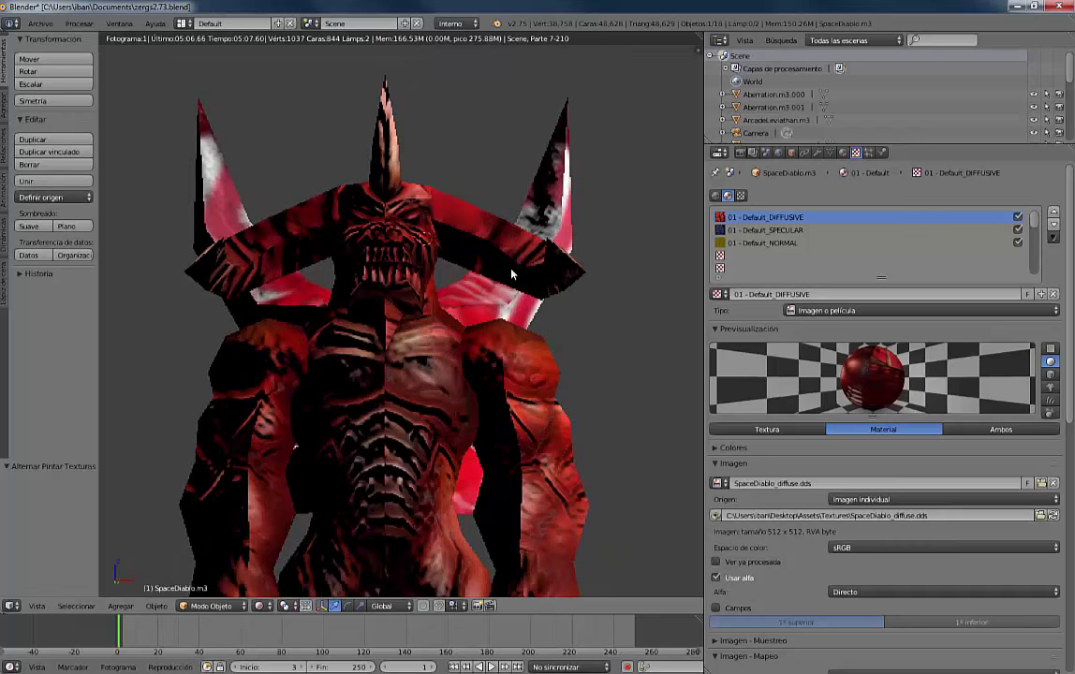
key(KP_0)
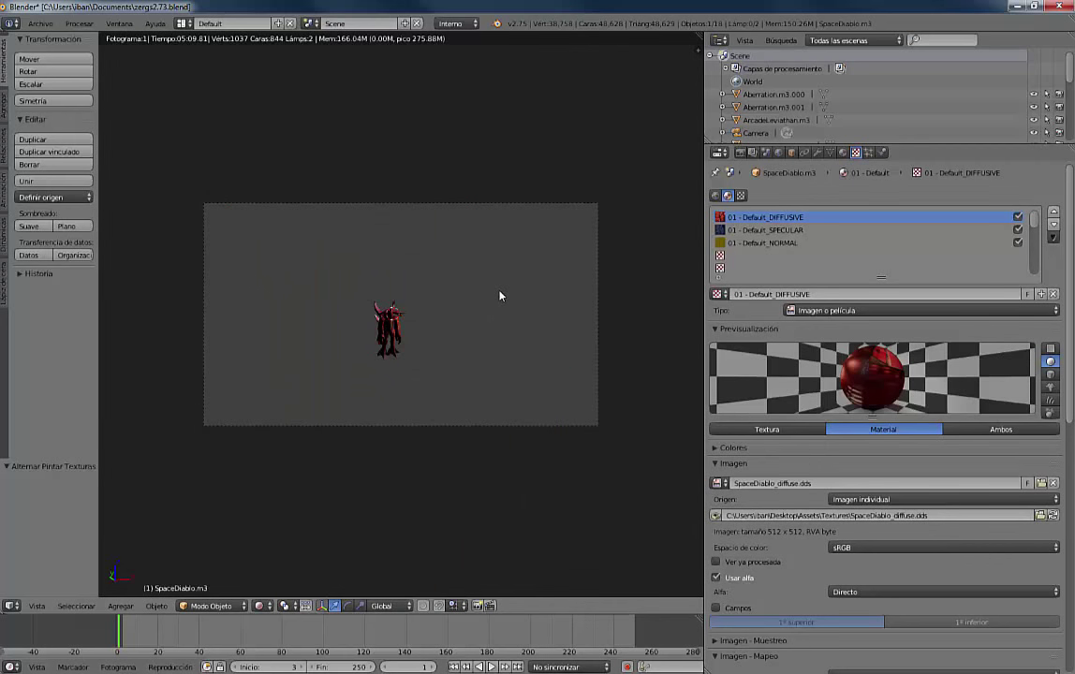
key(n)
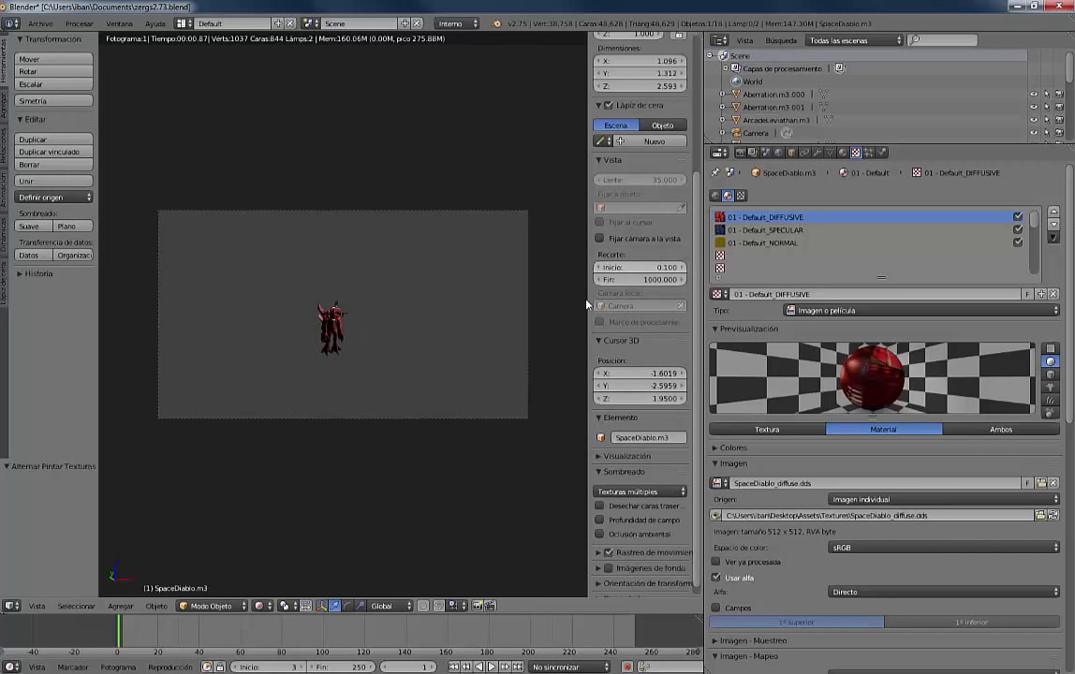
click(600, 239)
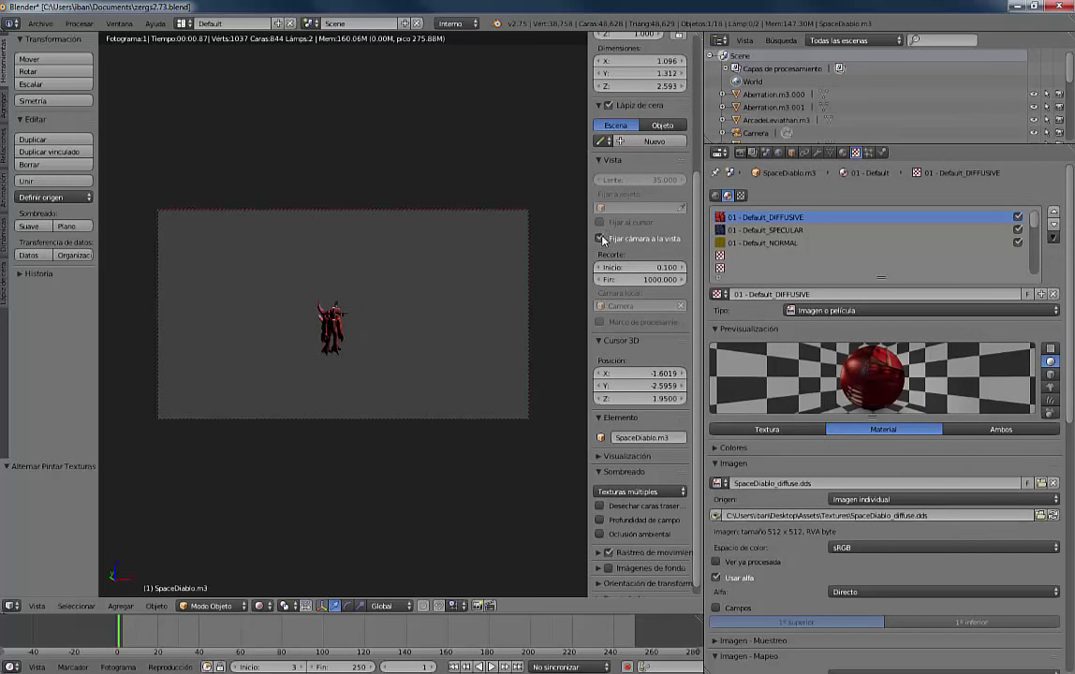
- Pan and zoom the locked camera to centre the red demon in the shot
scroll(392, 311, up, 2)
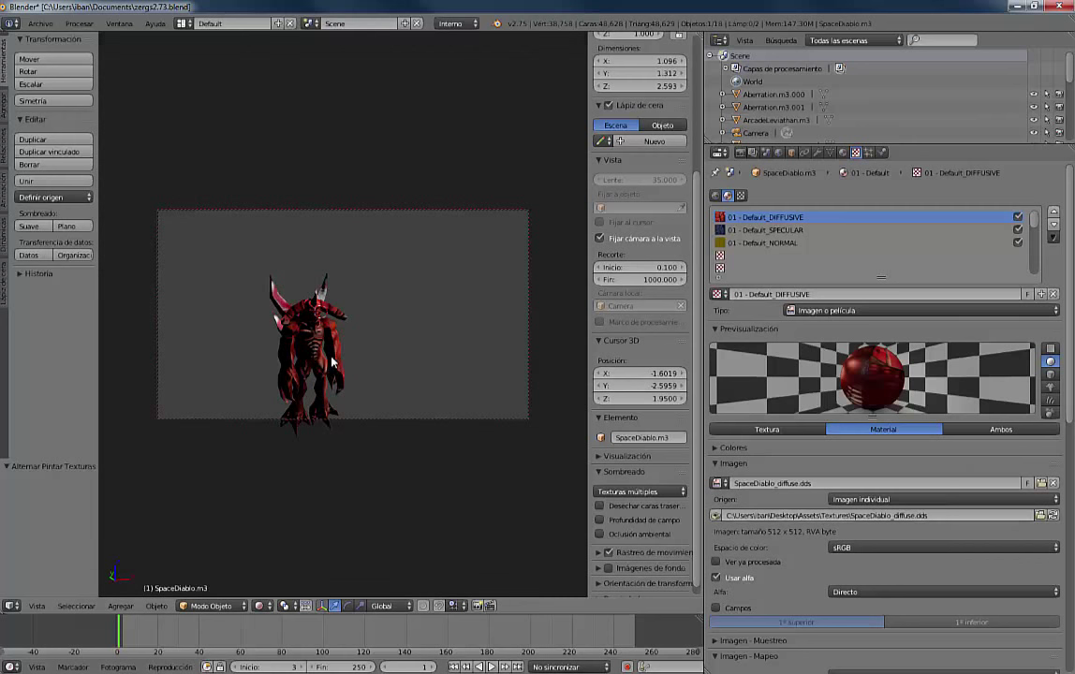
shift+middle_drag(331, 362, 349, 307)
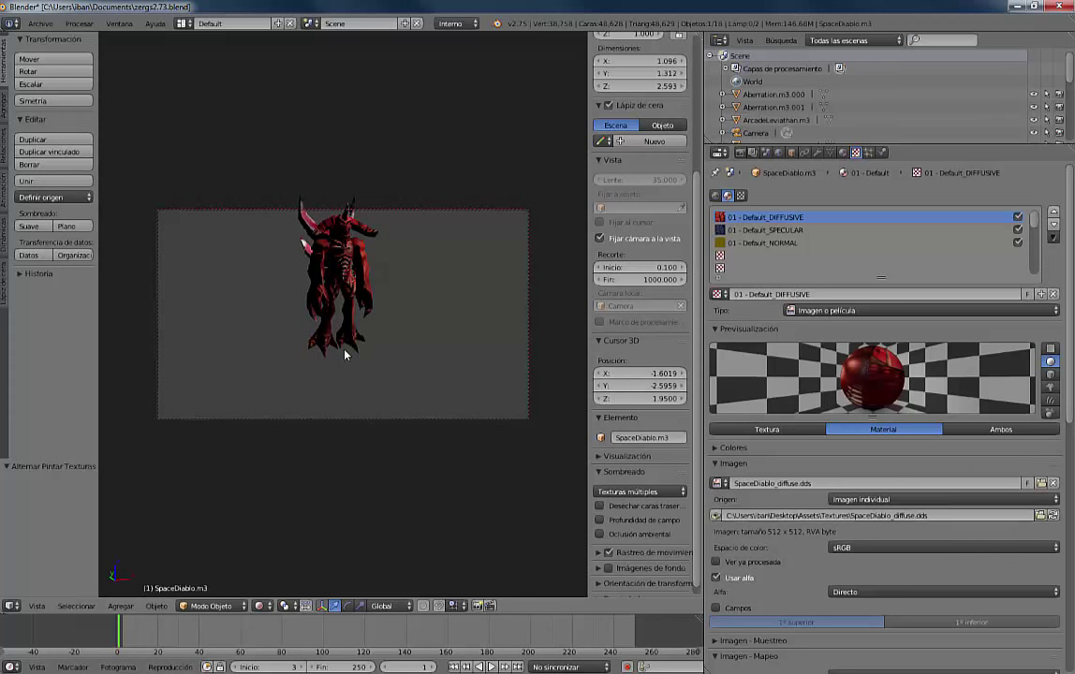
scroll(344, 352, up, 2)
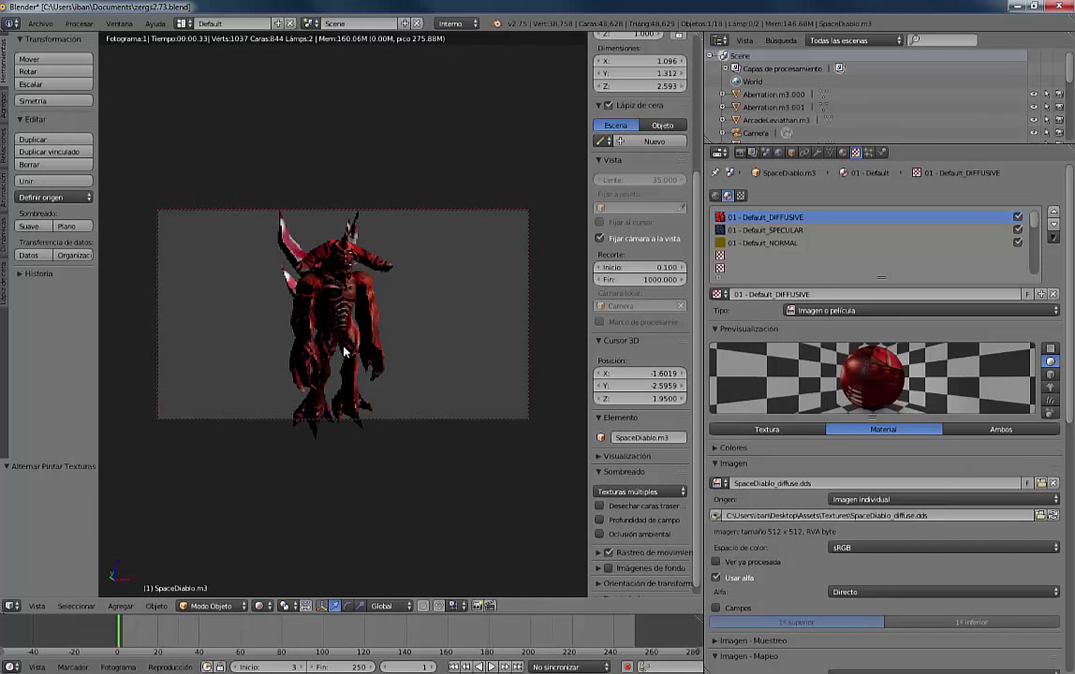
shift+scroll(344, 327, down, 1)
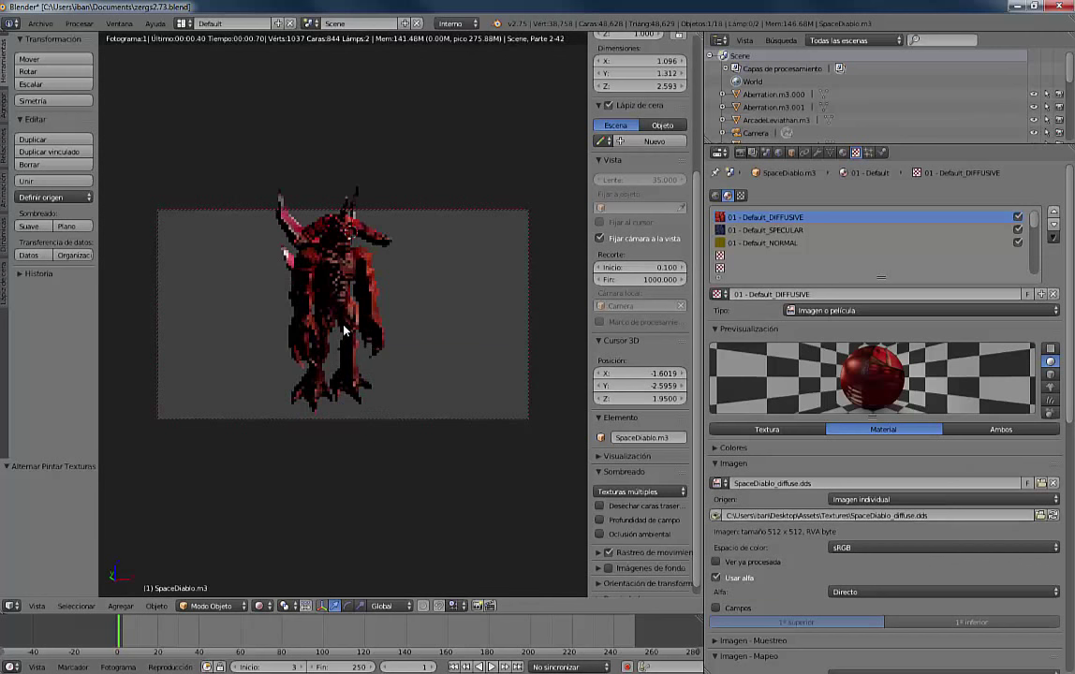
shift+scroll(344, 337, up, 1)
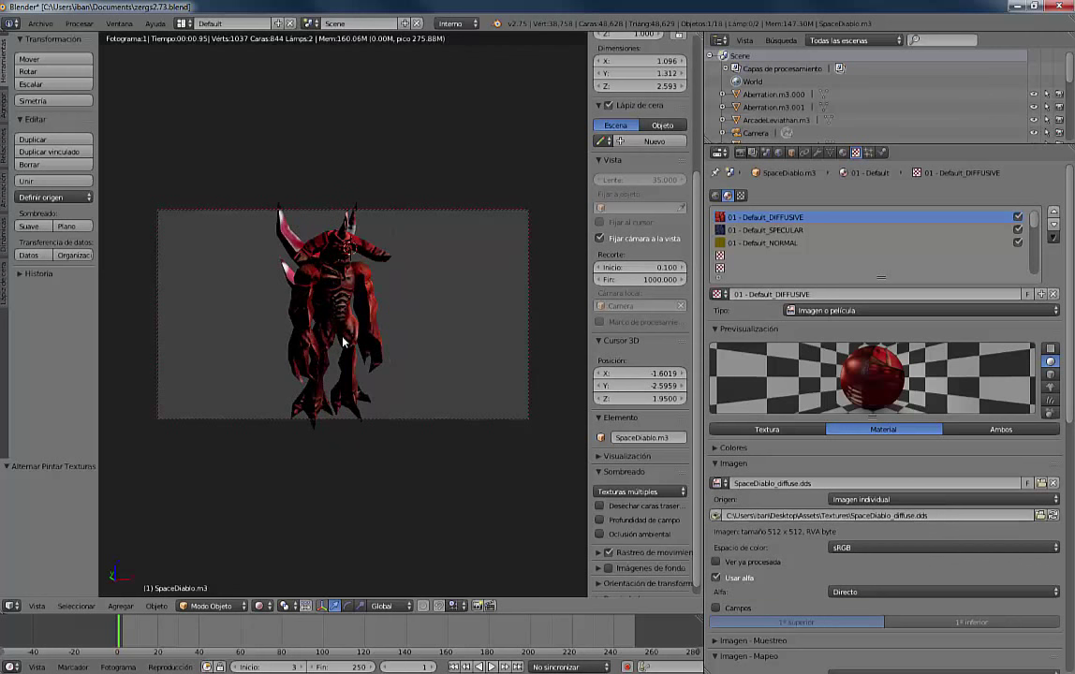
scroll(343, 343, down, 1)
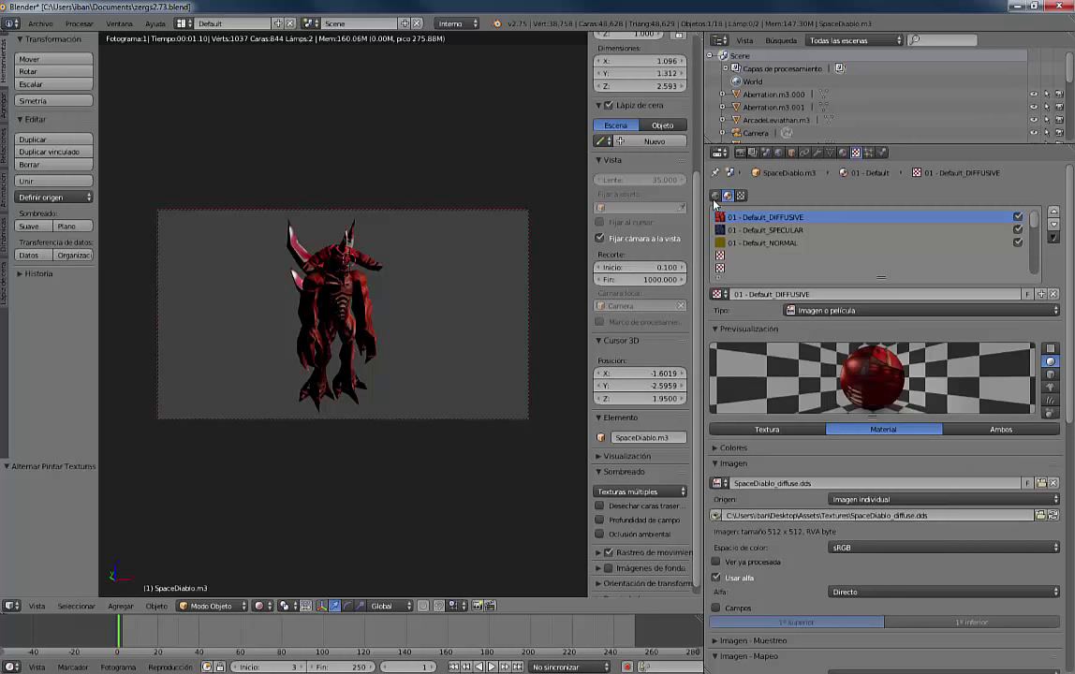
- Enable world Ambient Occlusion and set its Factor to about 0.52
click(779, 153)
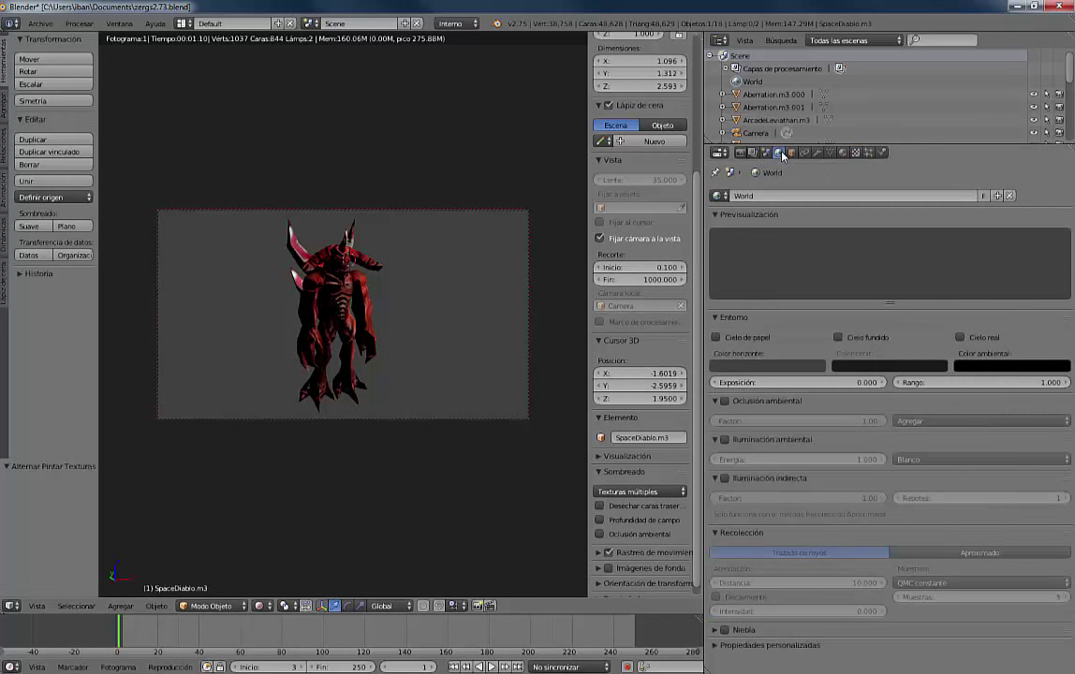
click(725, 401)
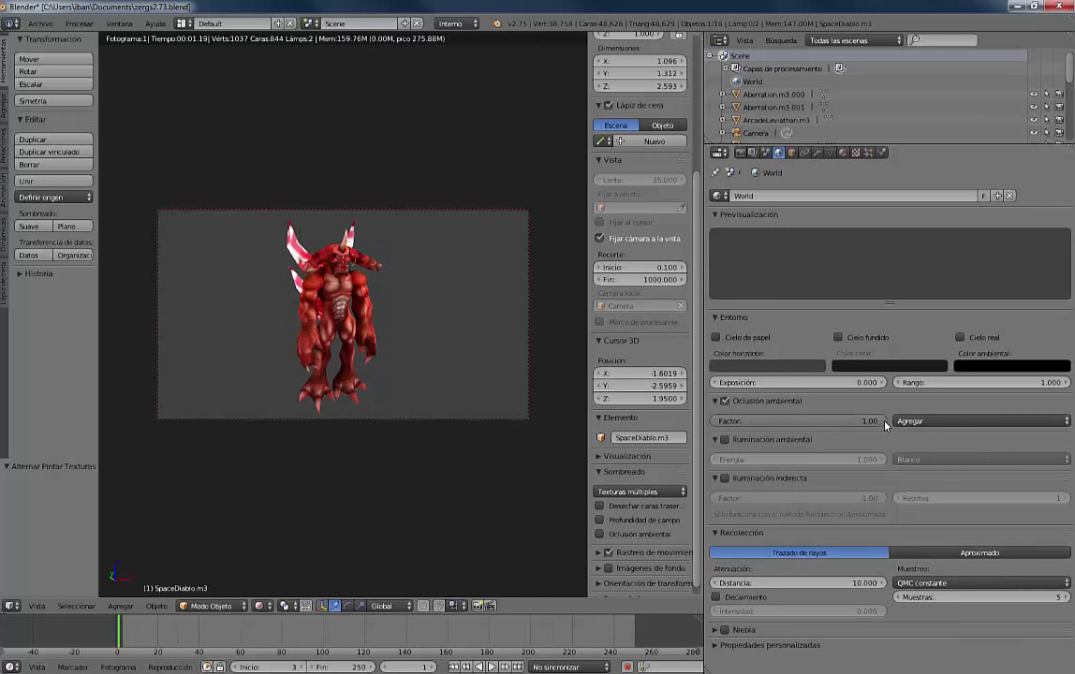
drag(886, 425, 809, 421)
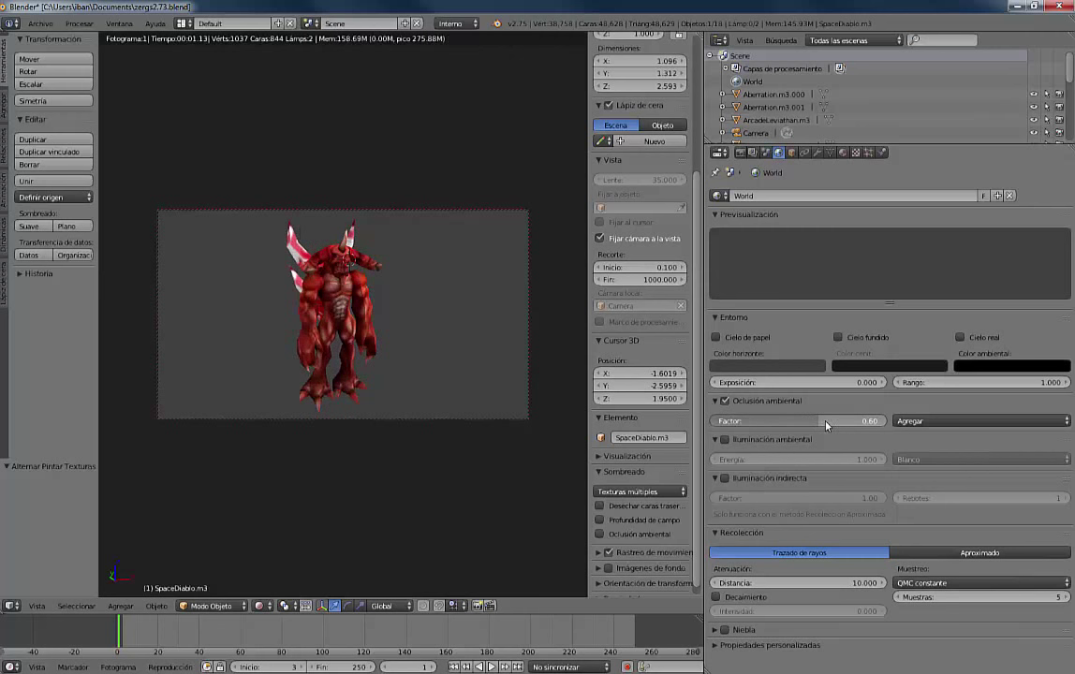
drag(826, 426, 803, 427)
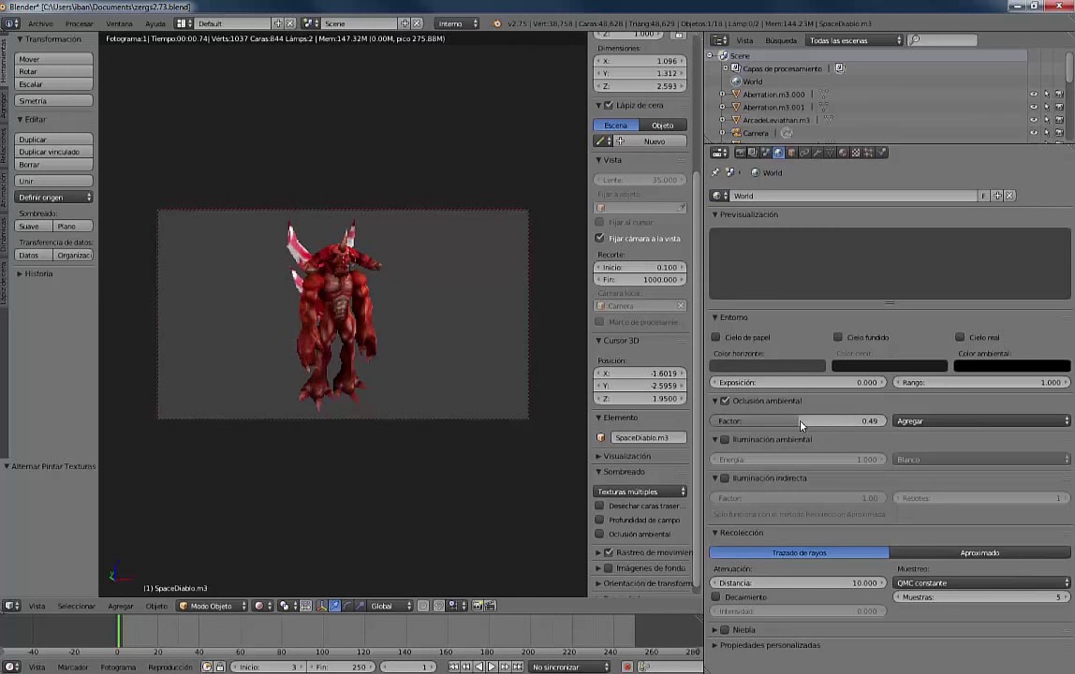
drag(805, 425, 808, 425)
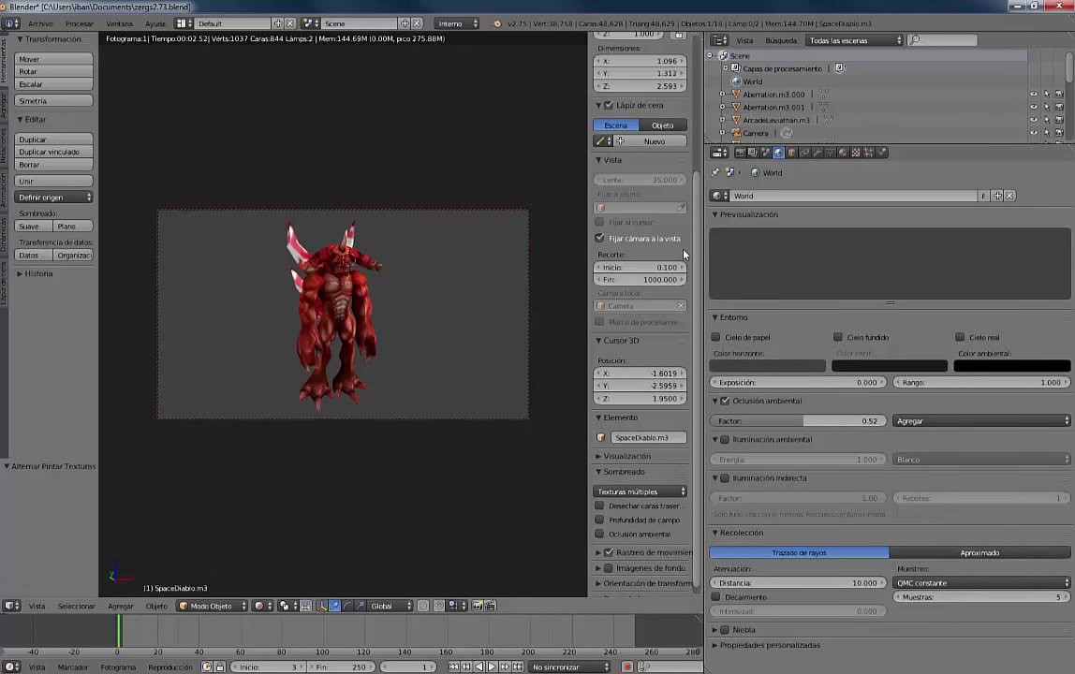
click(741, 154)
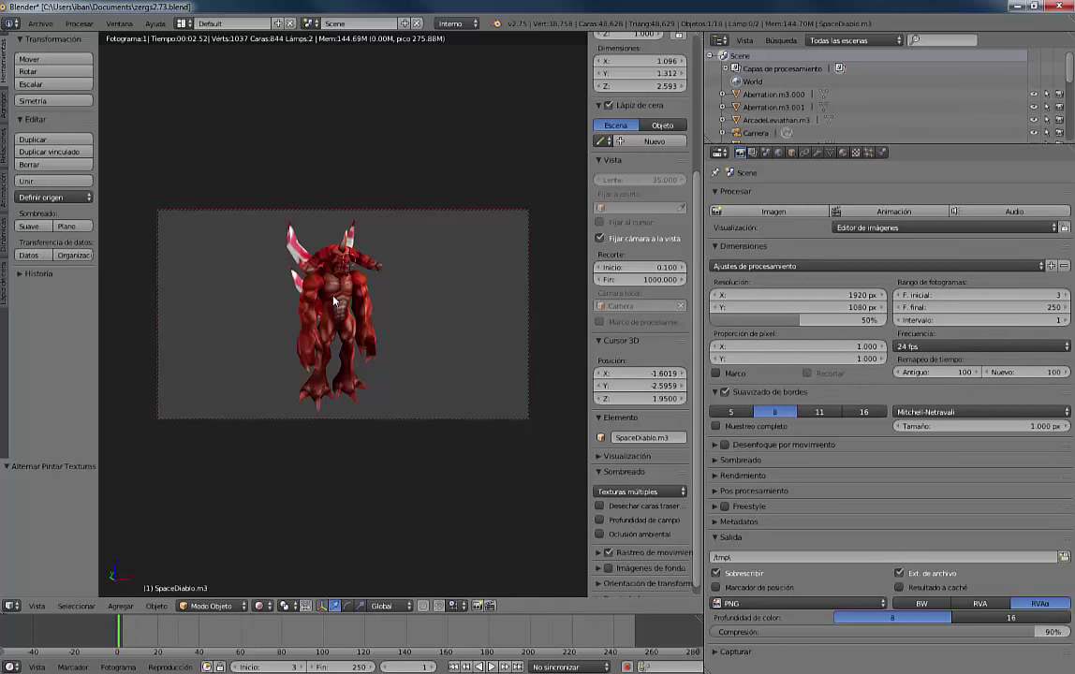
- Set render Resolution X to 512 px and Resolution Y to 500 px
click(862, 296)
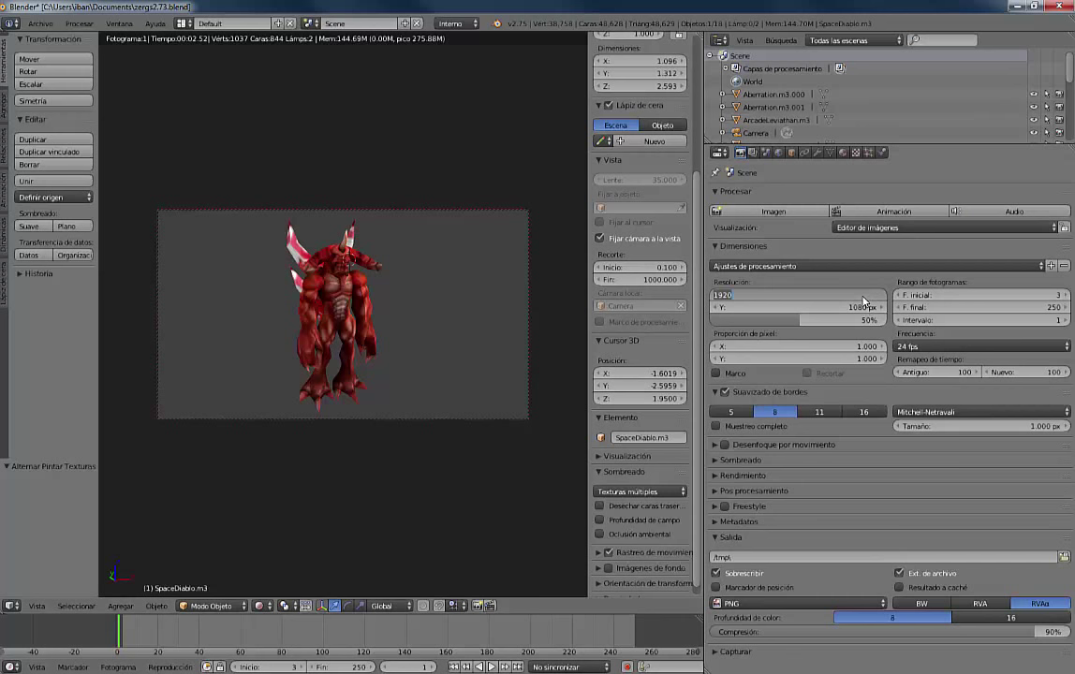
text(5)
key(Return)
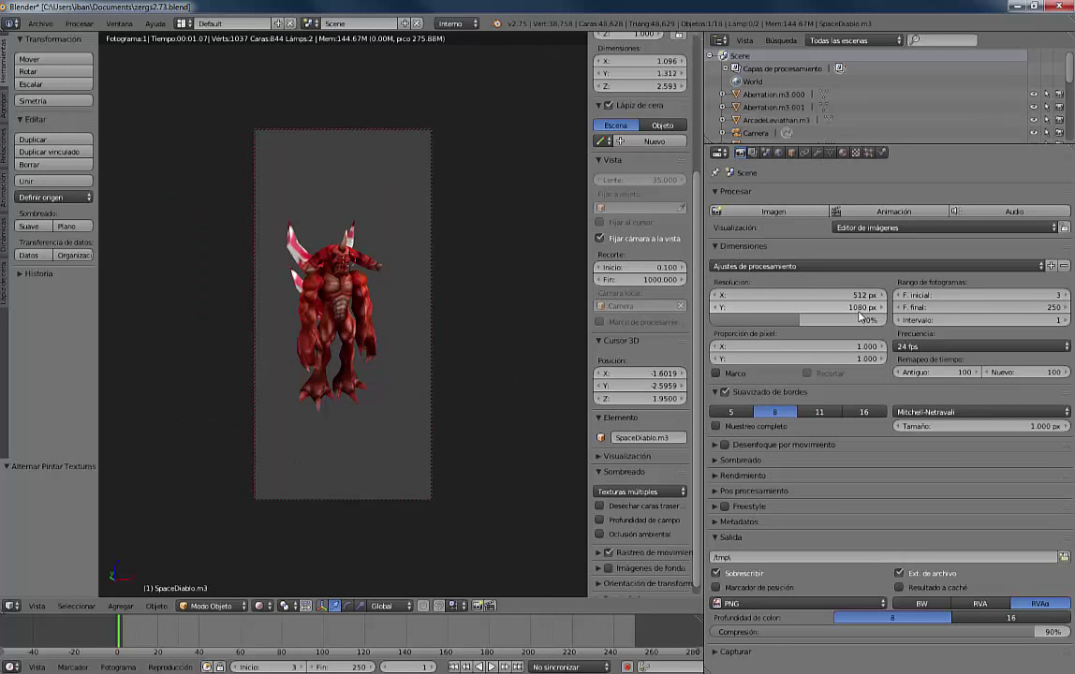
click(859, 311)
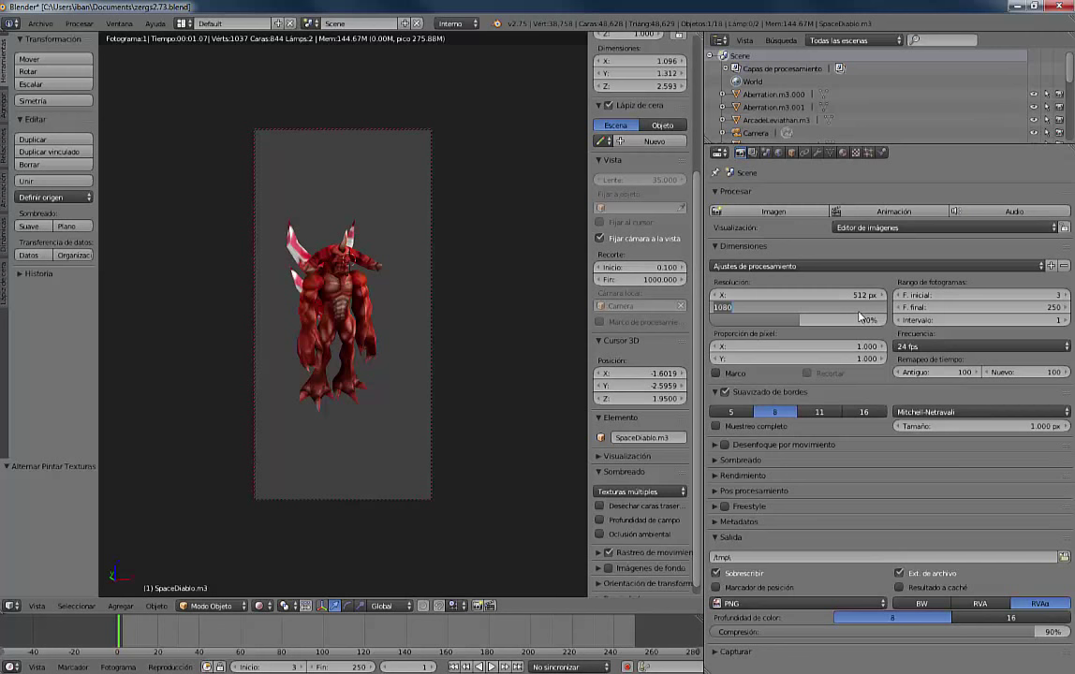
text(5)
key(Return)
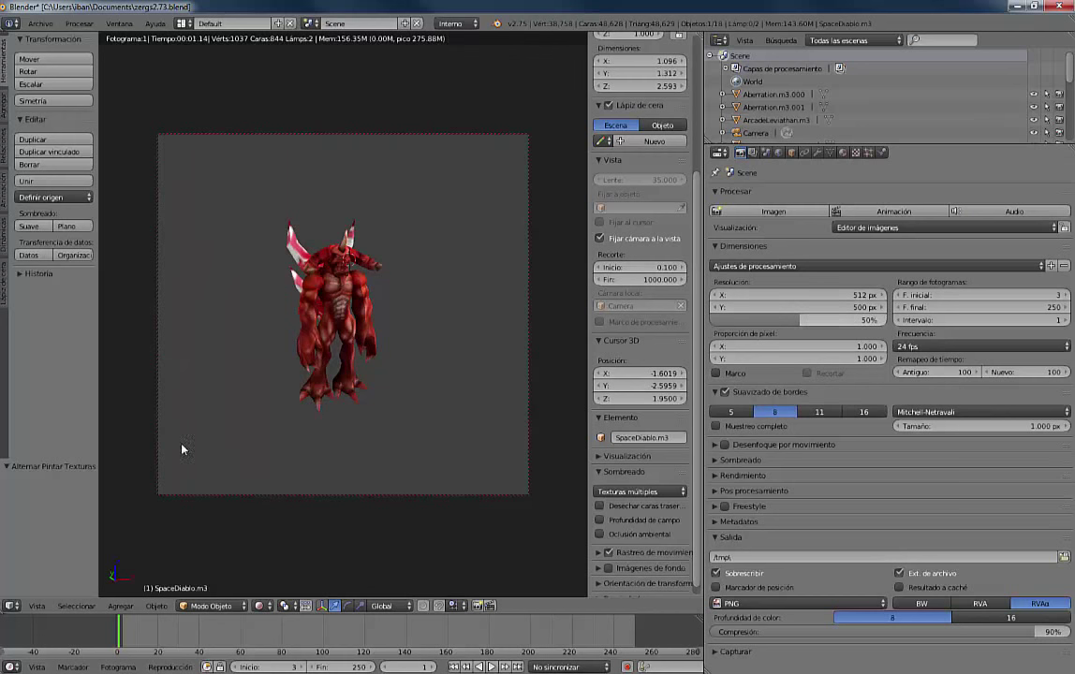
- Dolly the camera in until the demon fills the frame and raise resolution scale to 100%
scroll(445, 431, up, 3)
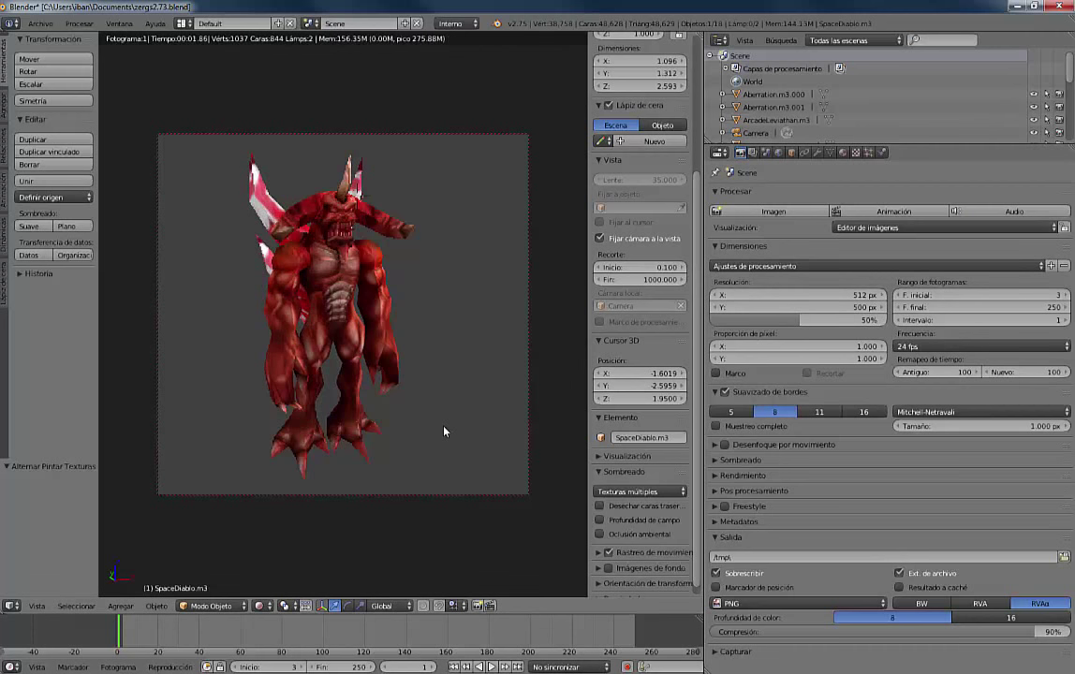
scroll(445, 431, up, 1)
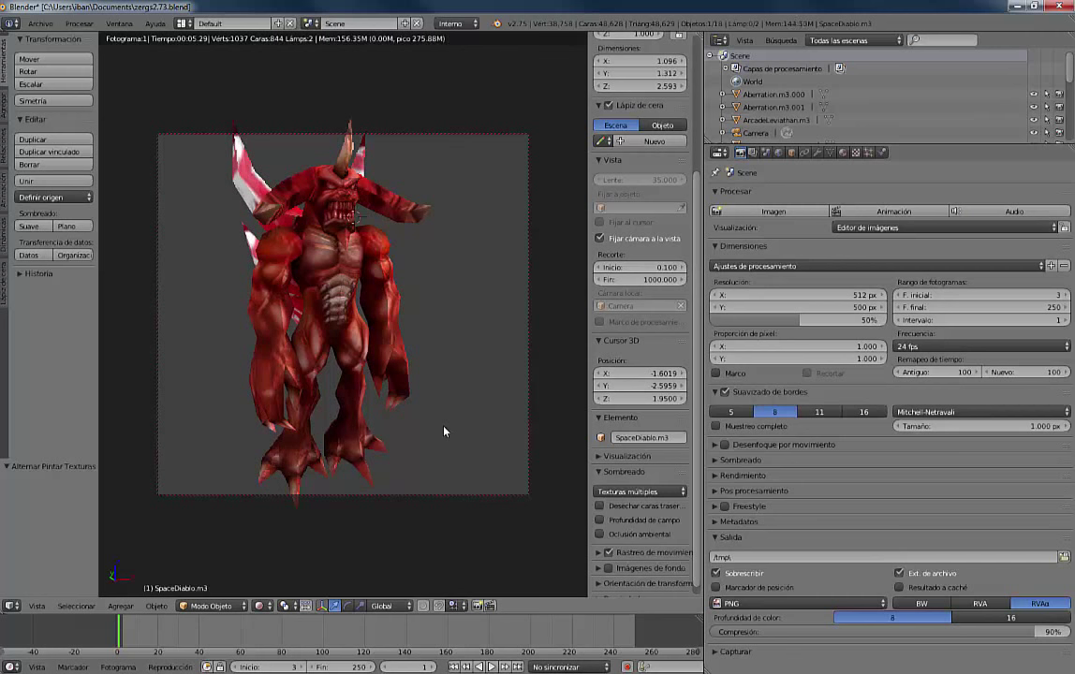
scroll(445, 432, down, 1)
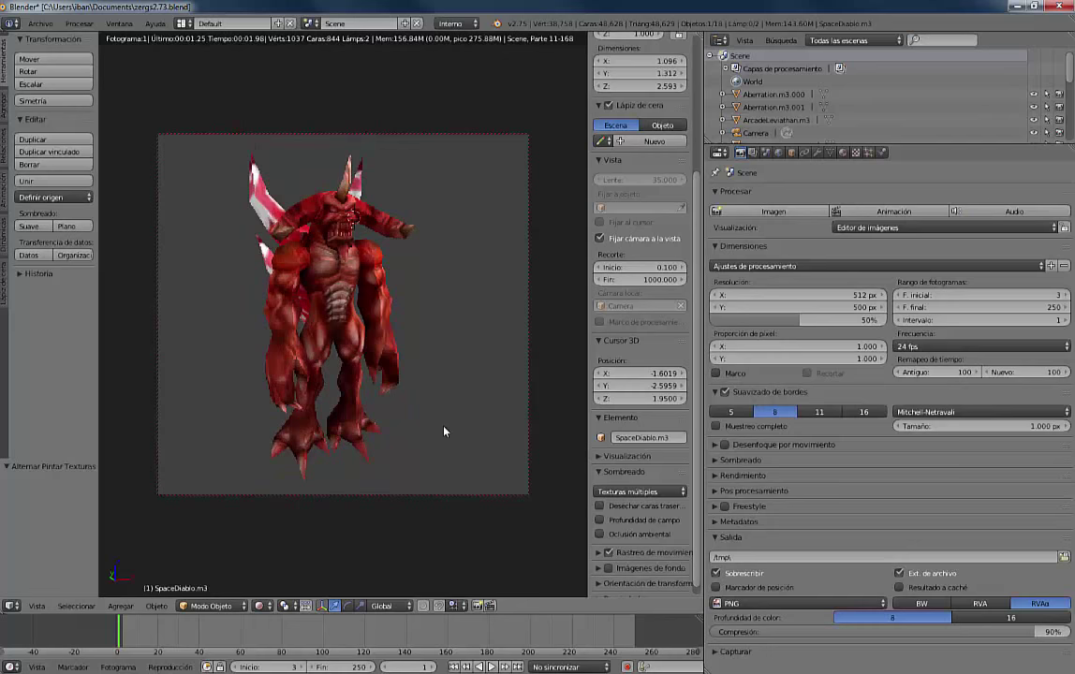
scroll(445, 432, up, 1)
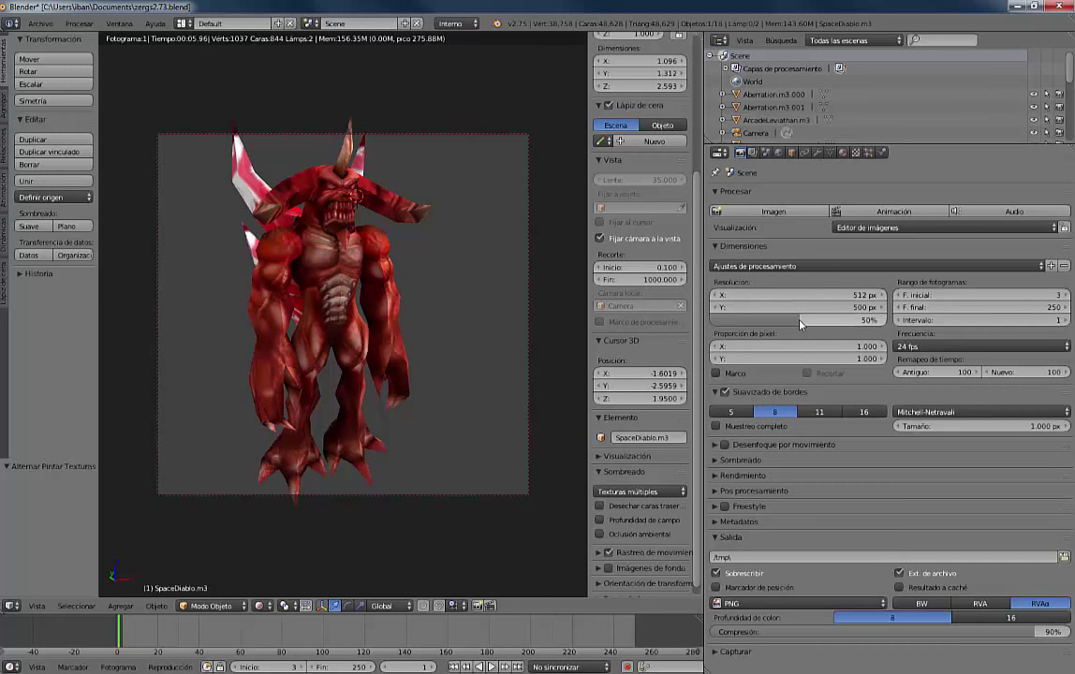
drag(801, 324, 908, 322)
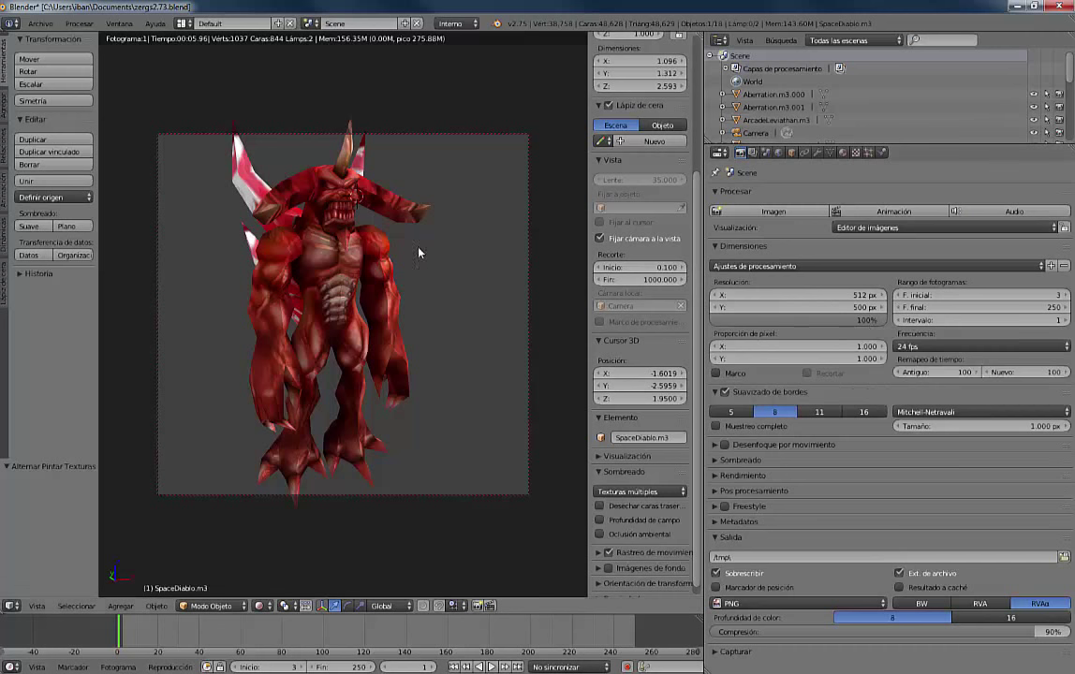
click(531, 89)
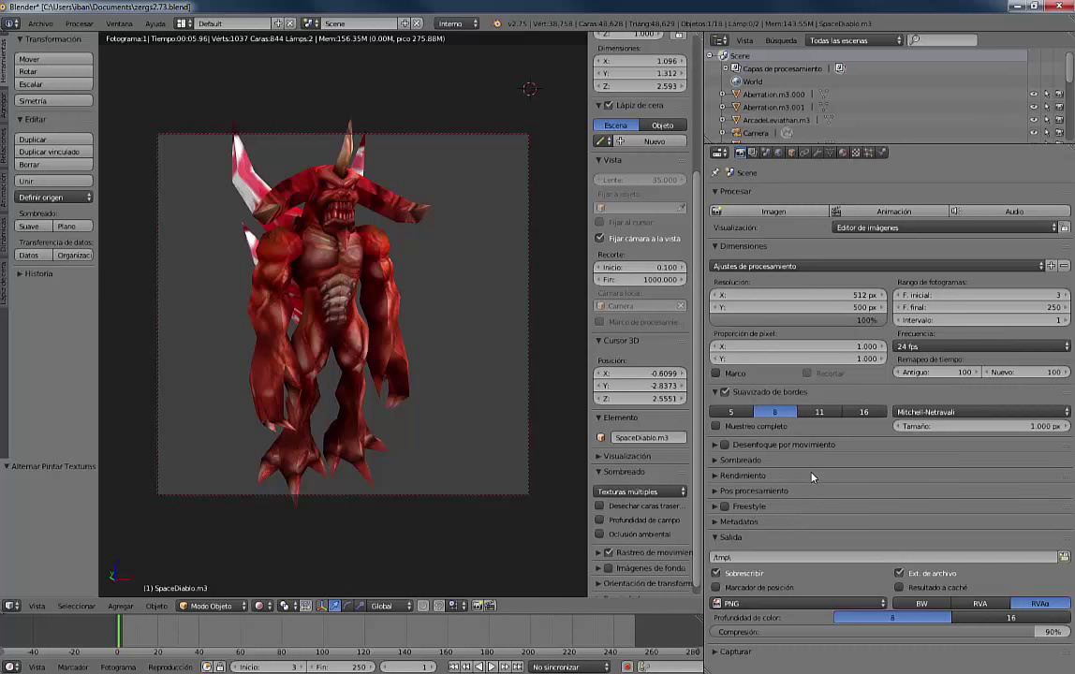
- Set the Shading alpha mode to Transparent and render the frame with F12
click(719, 460)
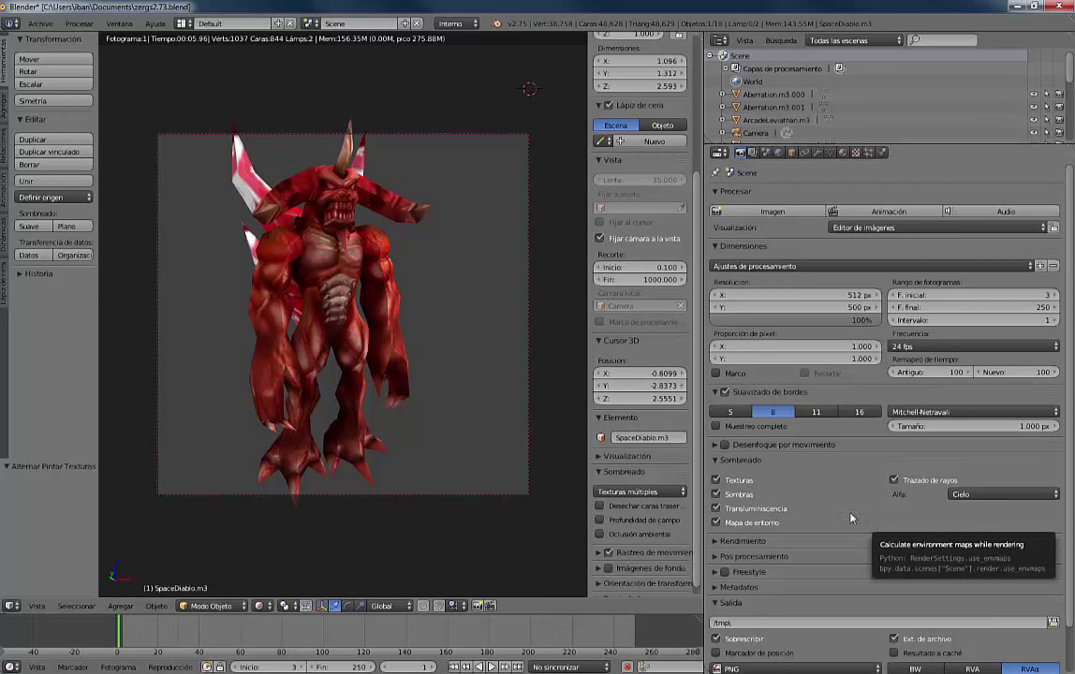
click(964, 495)
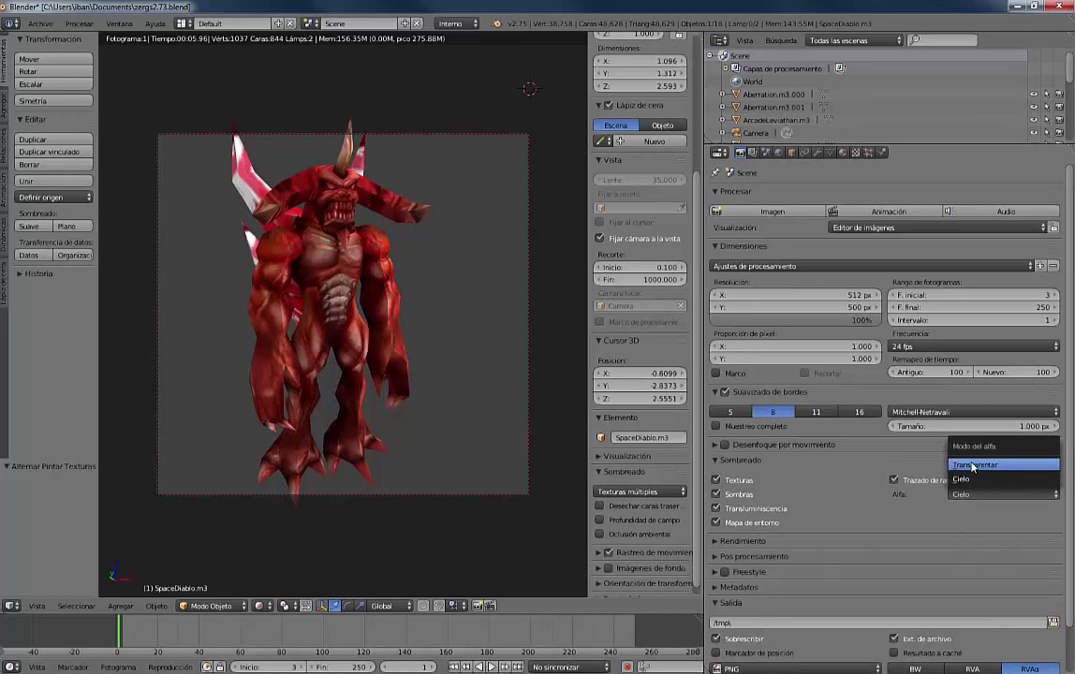
click(972, 466)
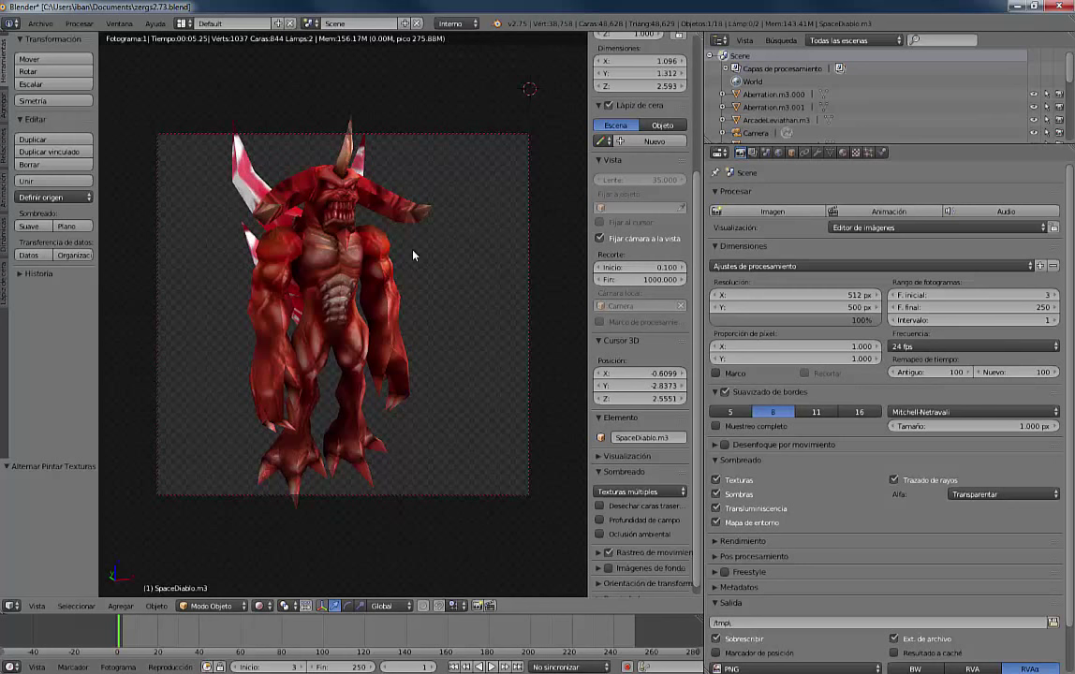
key(F12)
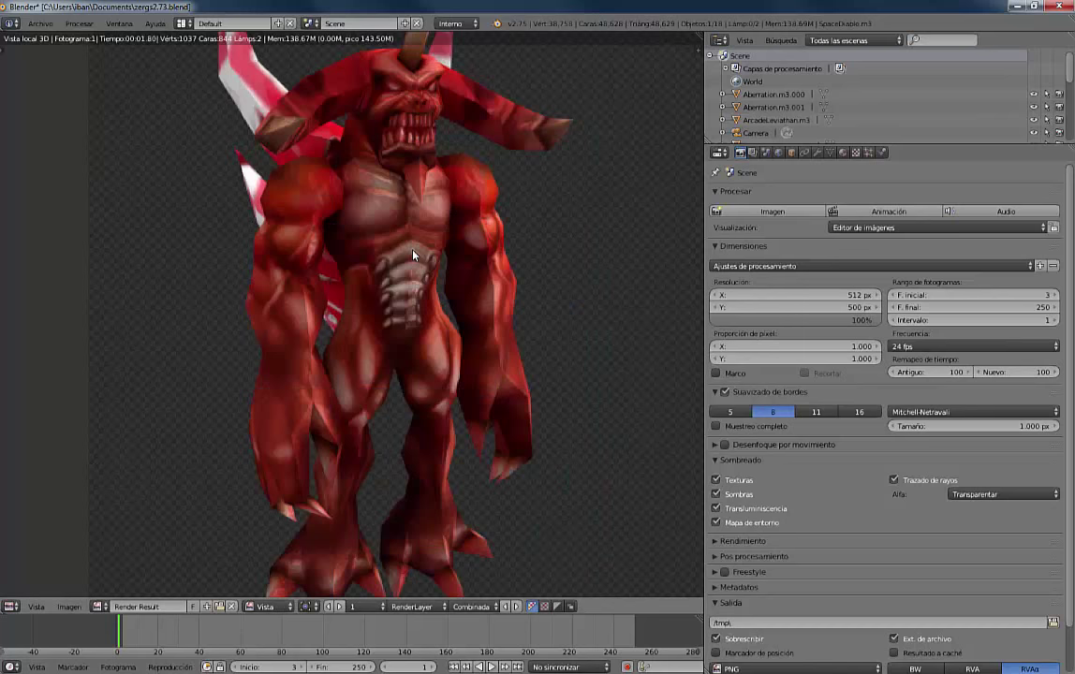
- Close the render result, set the current frame to 0, and render it again
scroll(419, 259, down, 2)
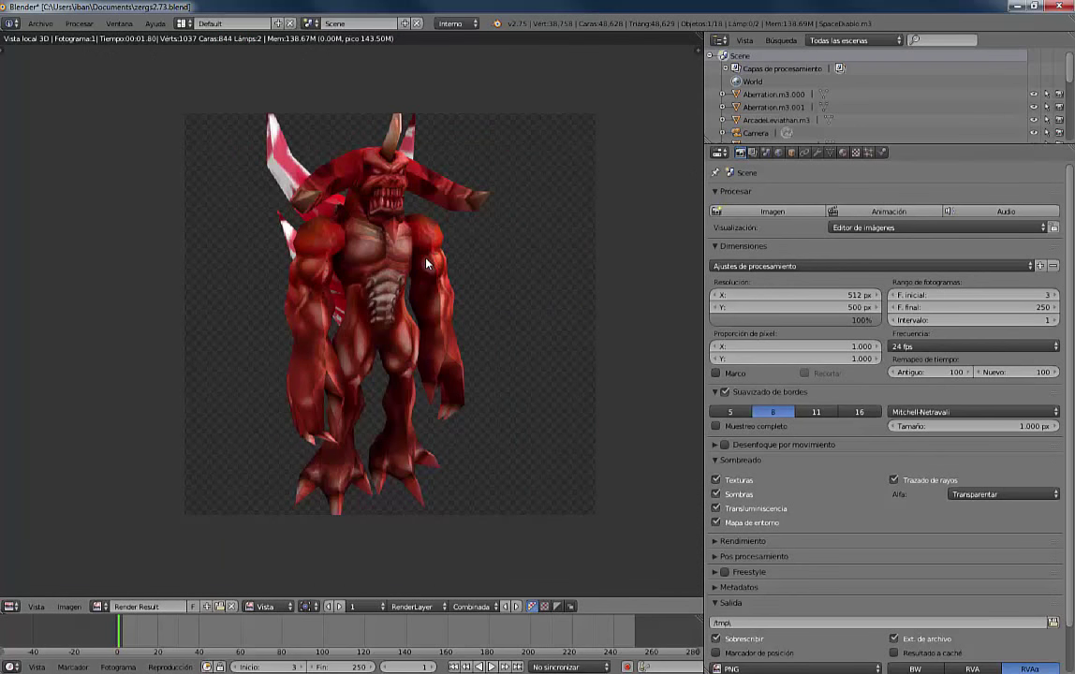
key(Escape)
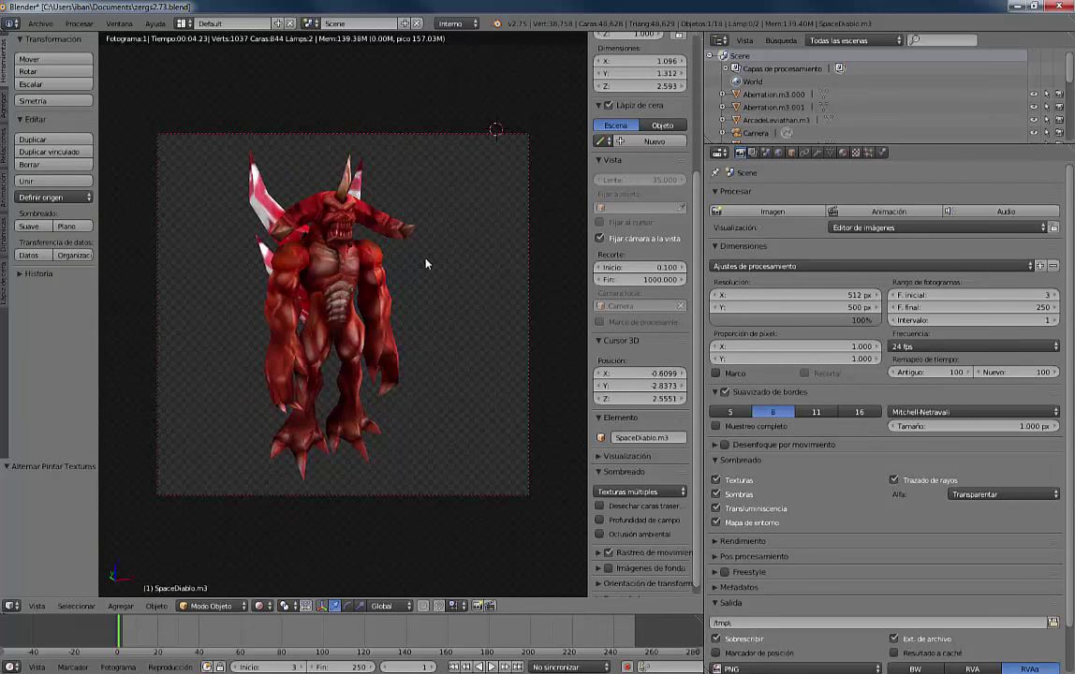
key(Left)
key(F12)
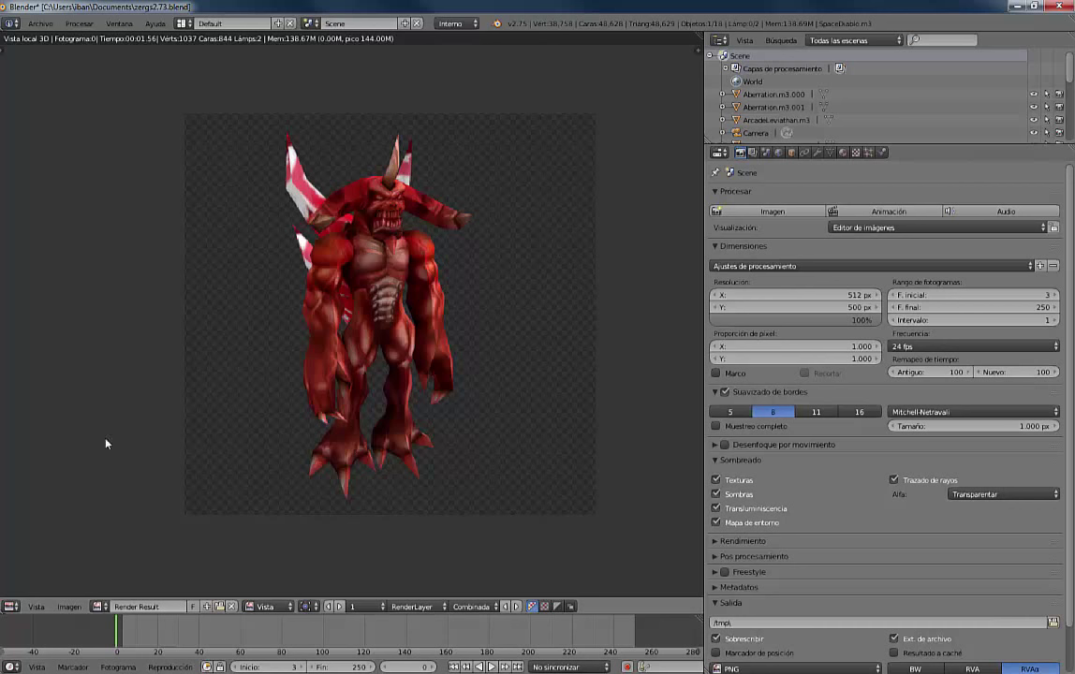
- Save the render result as diablo.png in the Pictures folder
click(71, 611)
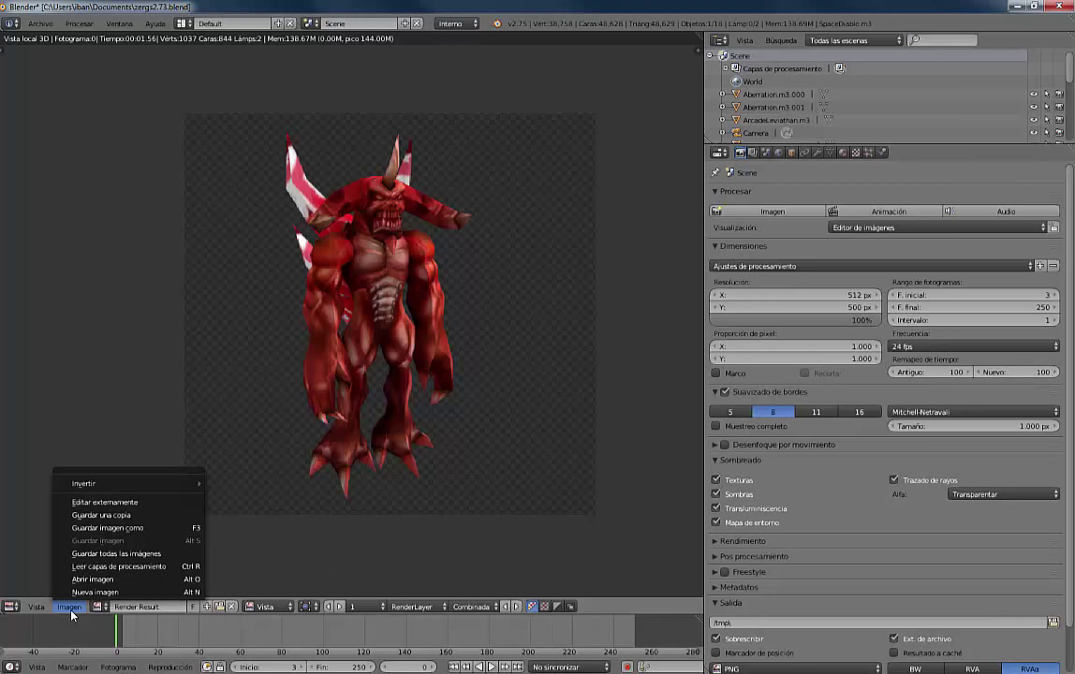
click(155, 528)
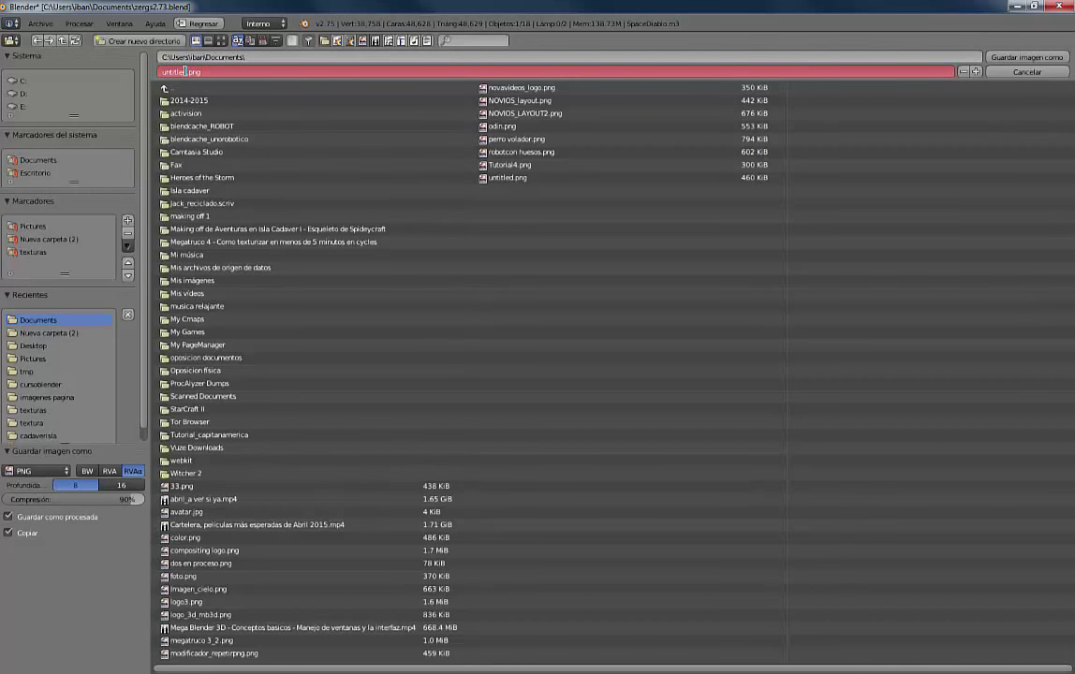
text(diablo)
key(Return)
double_click(31, 226)
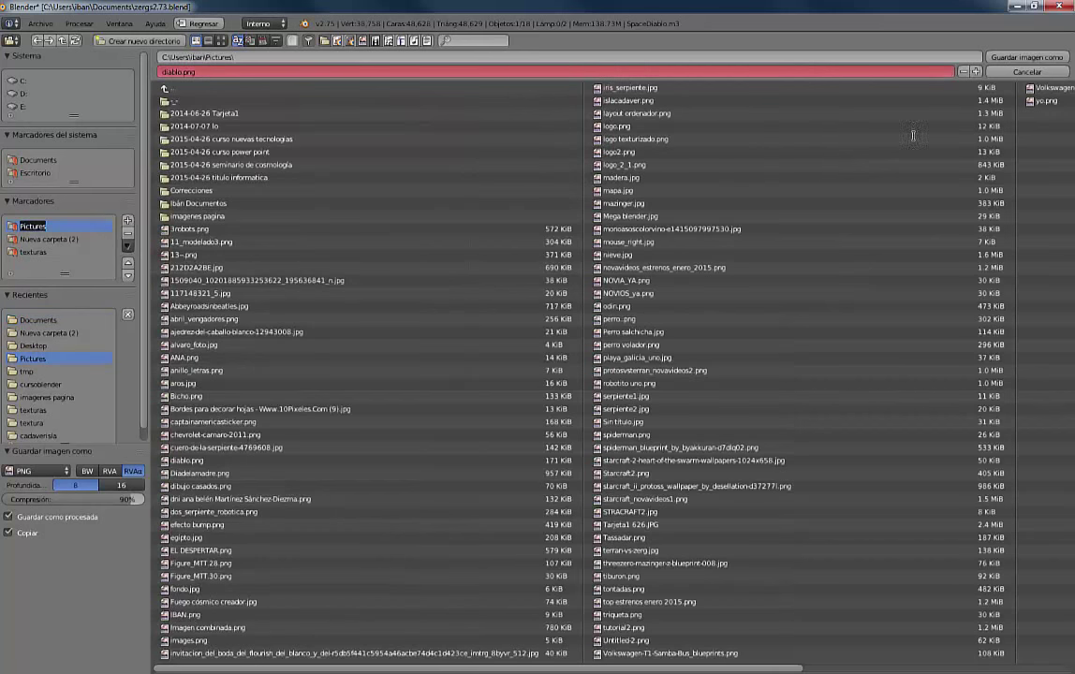
click(1021, 54)
click(1021, 54)
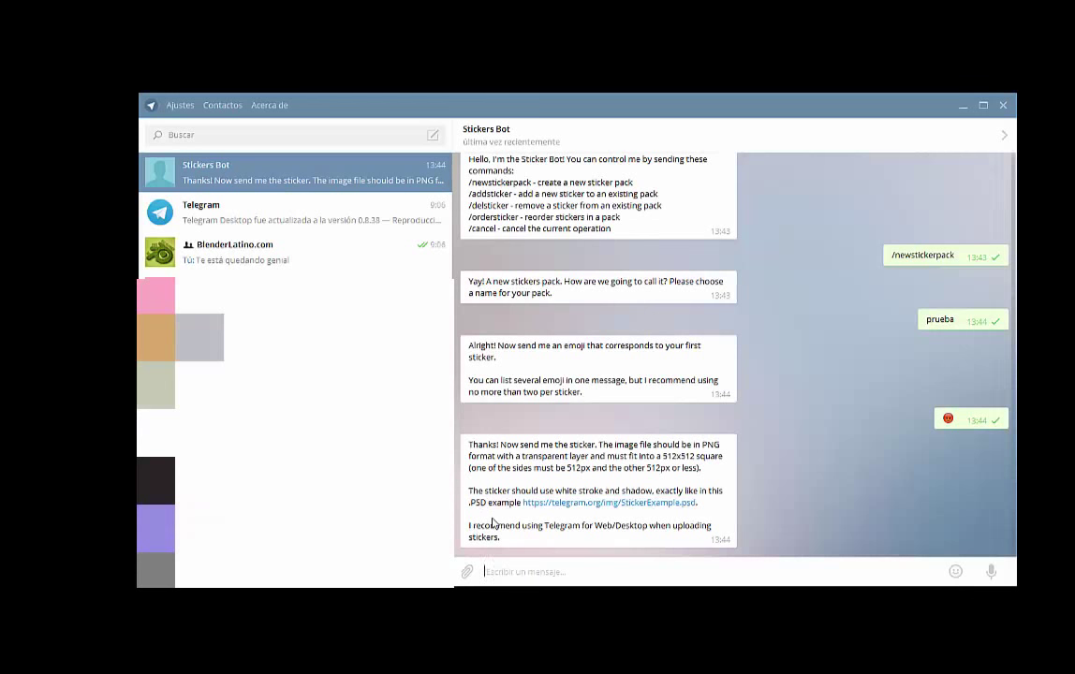
mouse_move(466, 571)
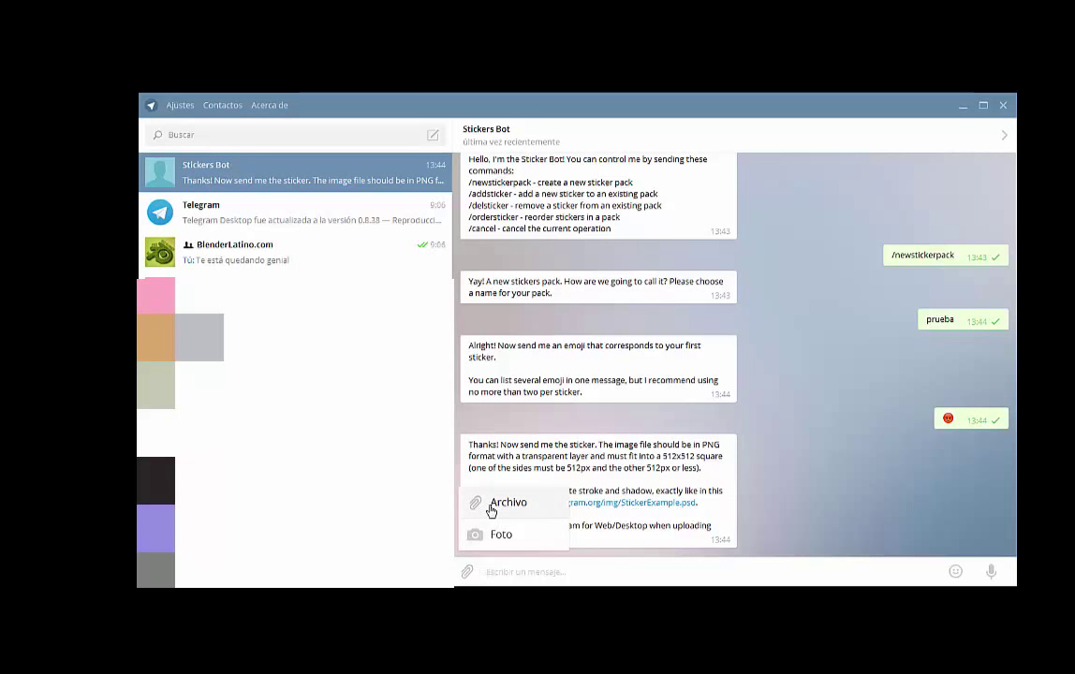
- Attach a file and select diablo.png in the Imágenes library
click(490, 509)
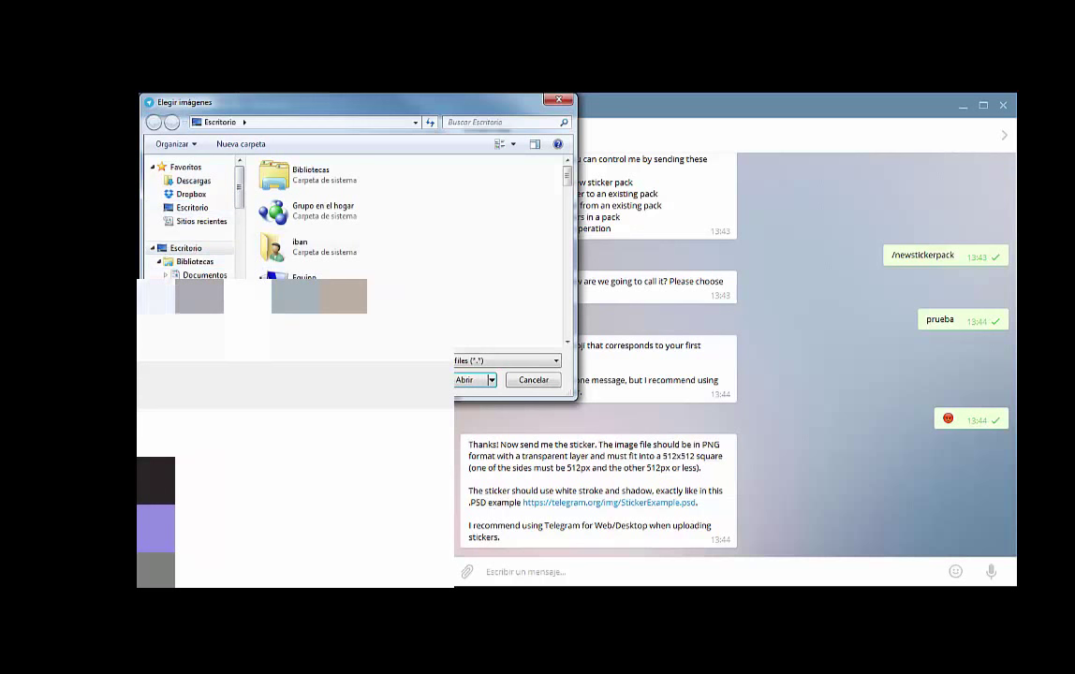
click(195, 288)
drag(569, 203, 569, 246)
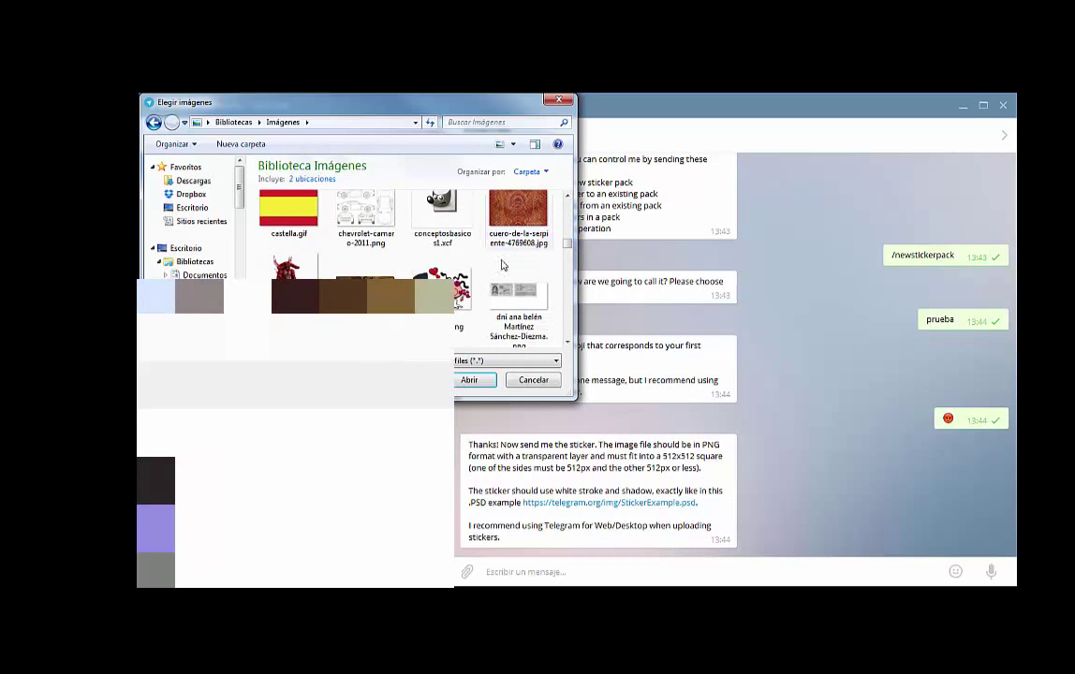
click(289, 265)
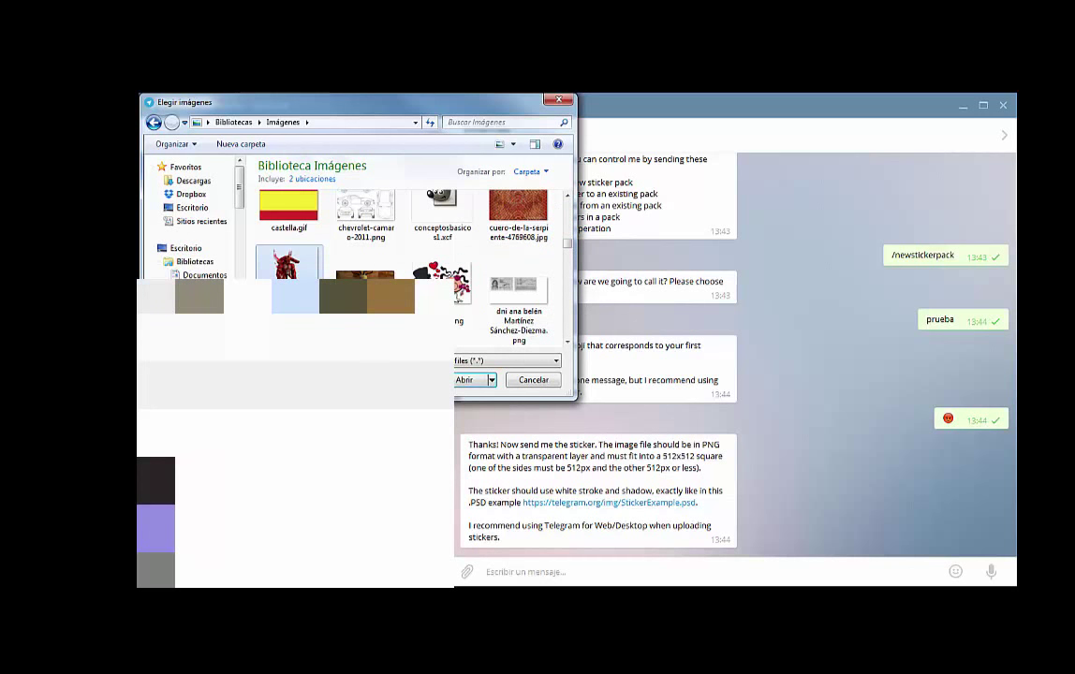
- Check diablo.png's file properties, then send it to Stickers Bot
right_click(288, 270)
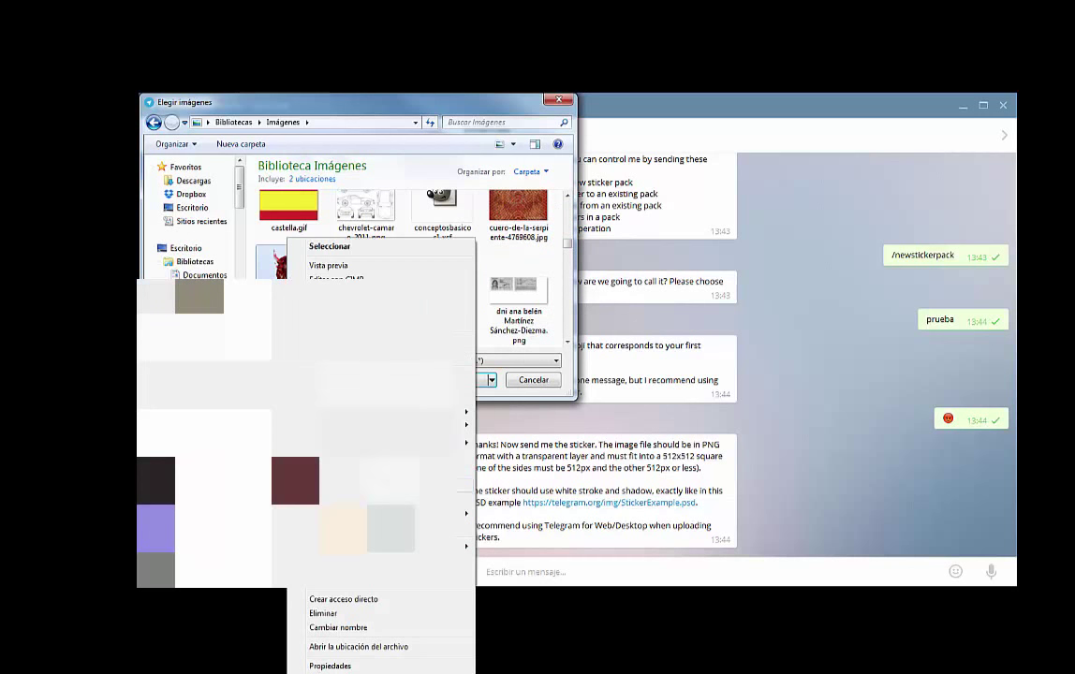
click(327, 666)
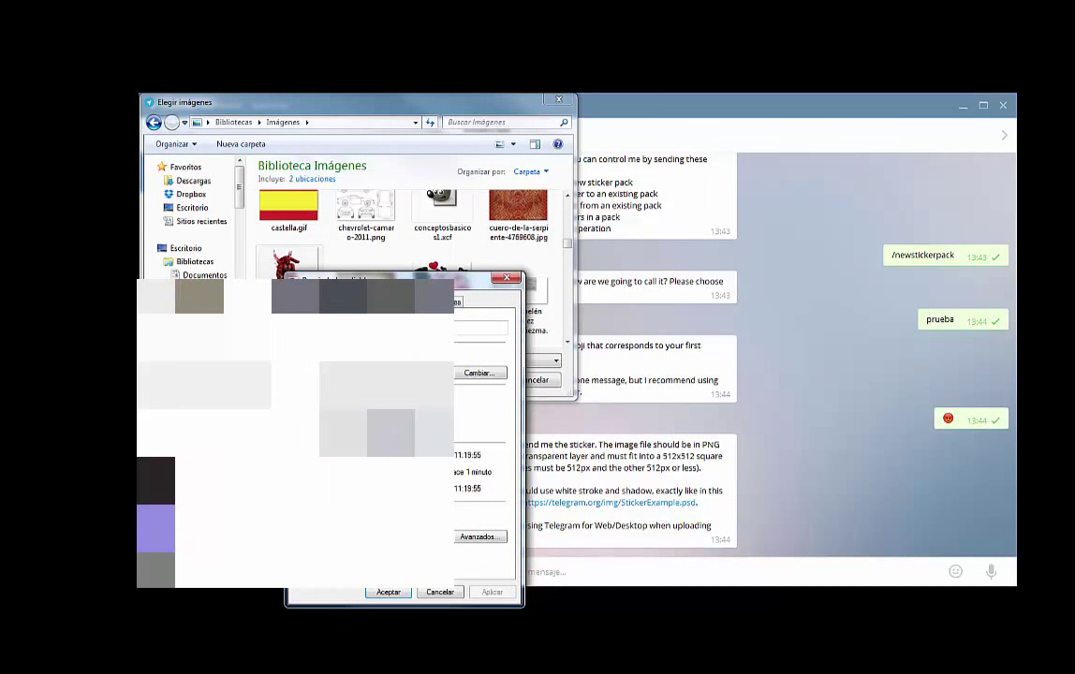
click(440, 592)
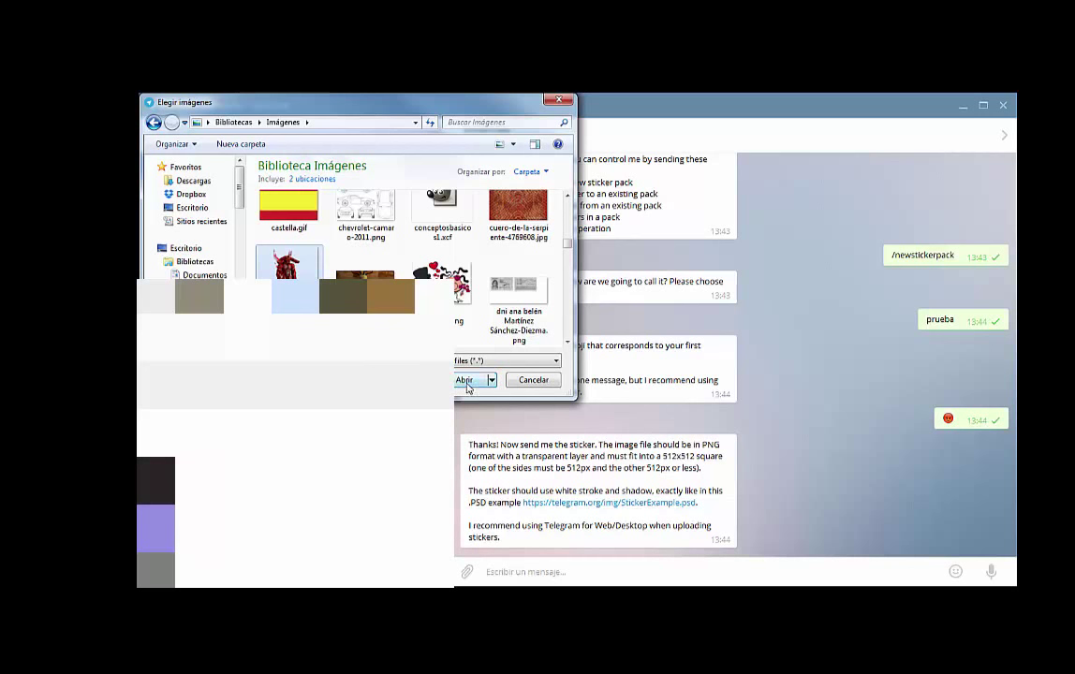
click(465, 380)
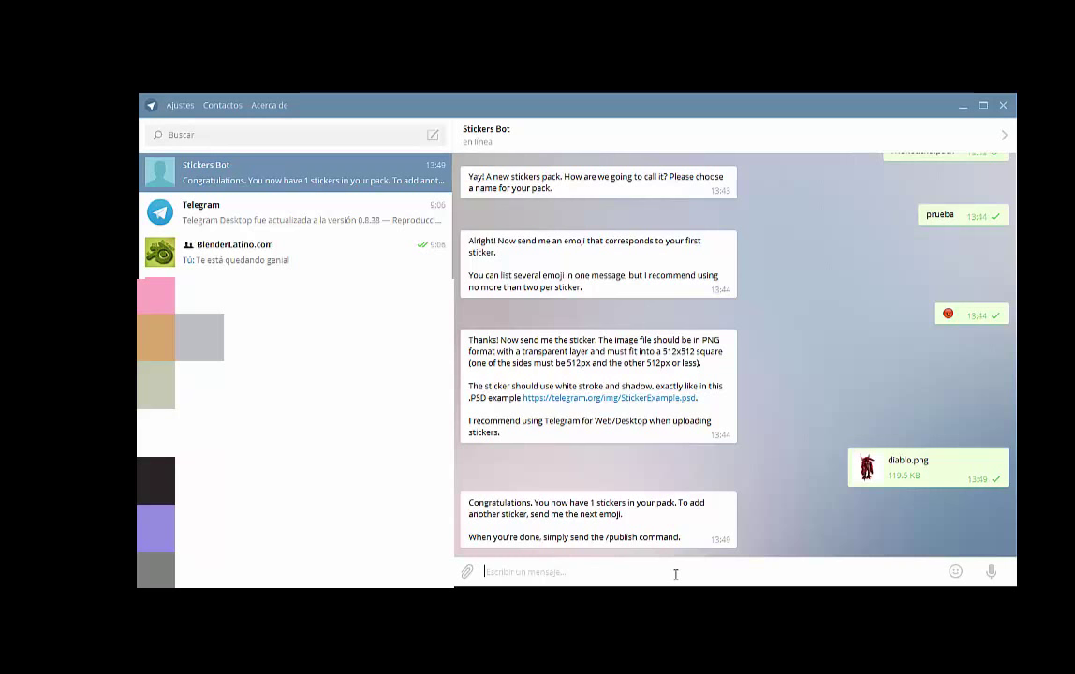
- Send /publish to Stickers Bot, then scroll through the installed sticker packs
text(/publish)
key(Return)
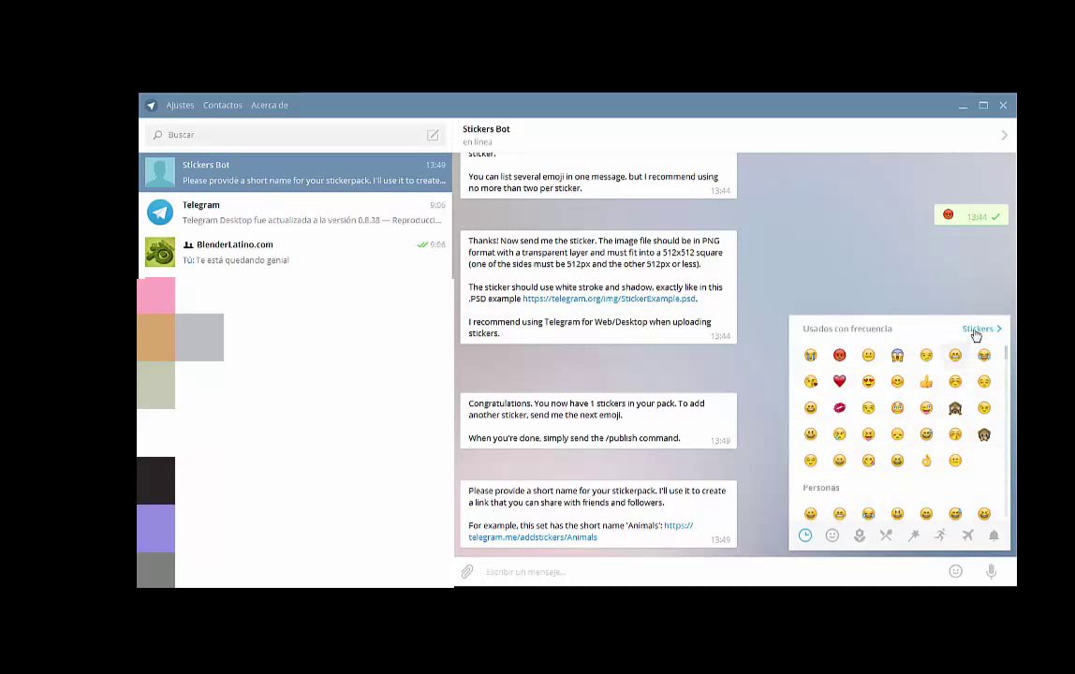
click(985, 329)
scroll(900, 401, down, 2)
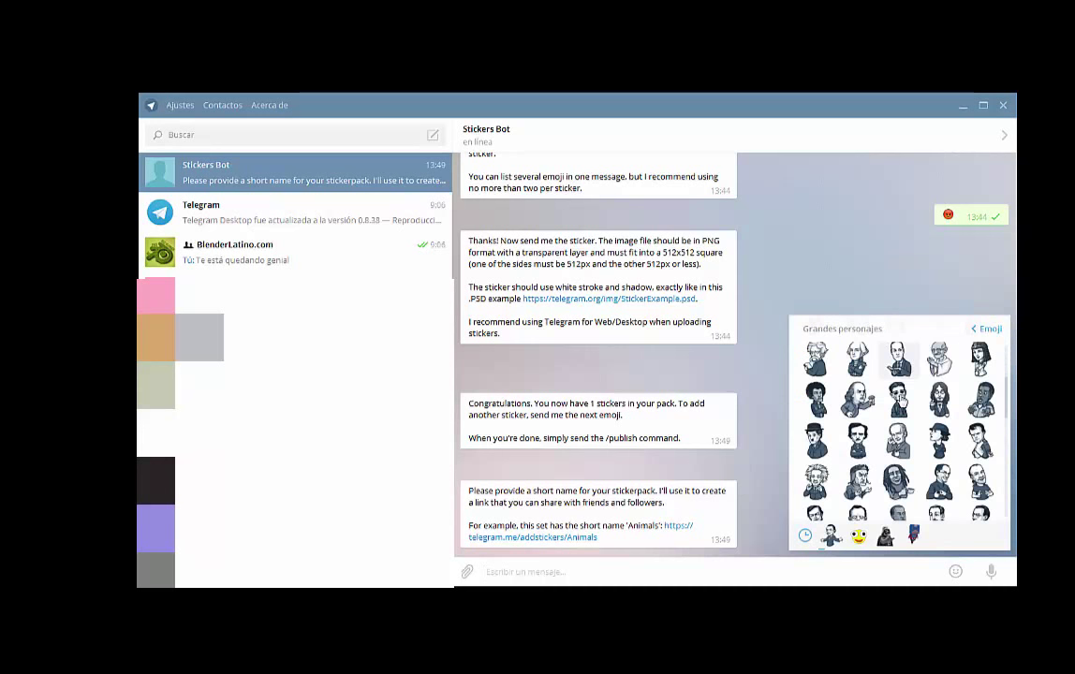
scroll(900, 401, up, 2)
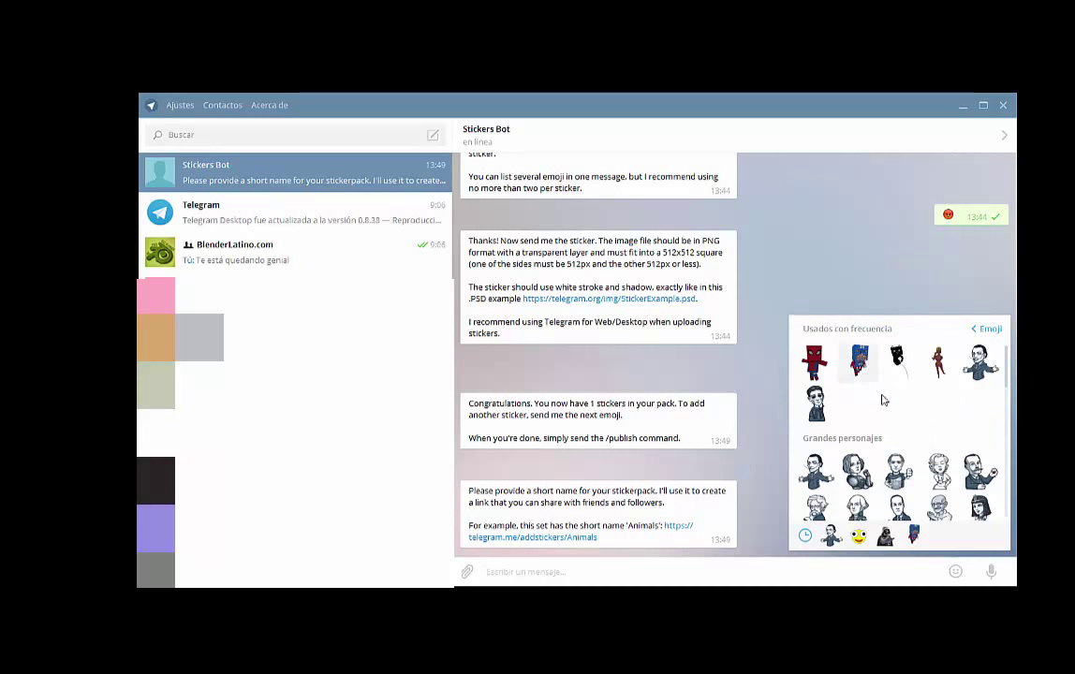
scroll(885, 403, down, 5)
scroll(897, 448, down, 5)
scroll(897, 447, up, 2)
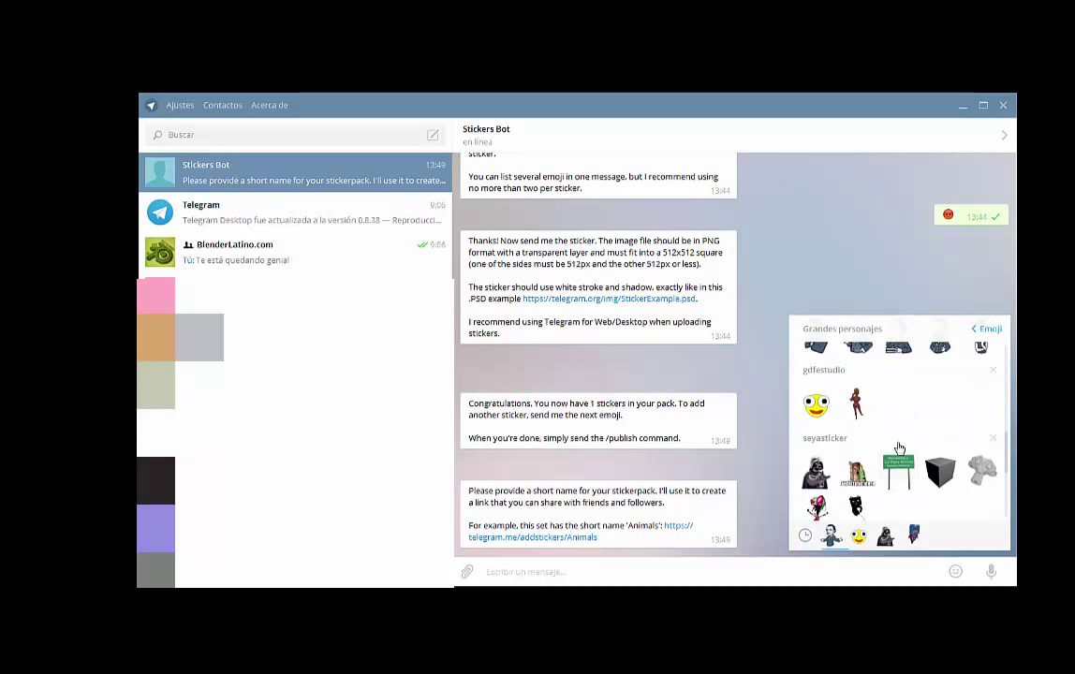
scroll(880, 435, down, 1)
scroll(869, 424, up, 1)
scroll(841, 475, down, 2)
scroll(842, 475, down, 2)
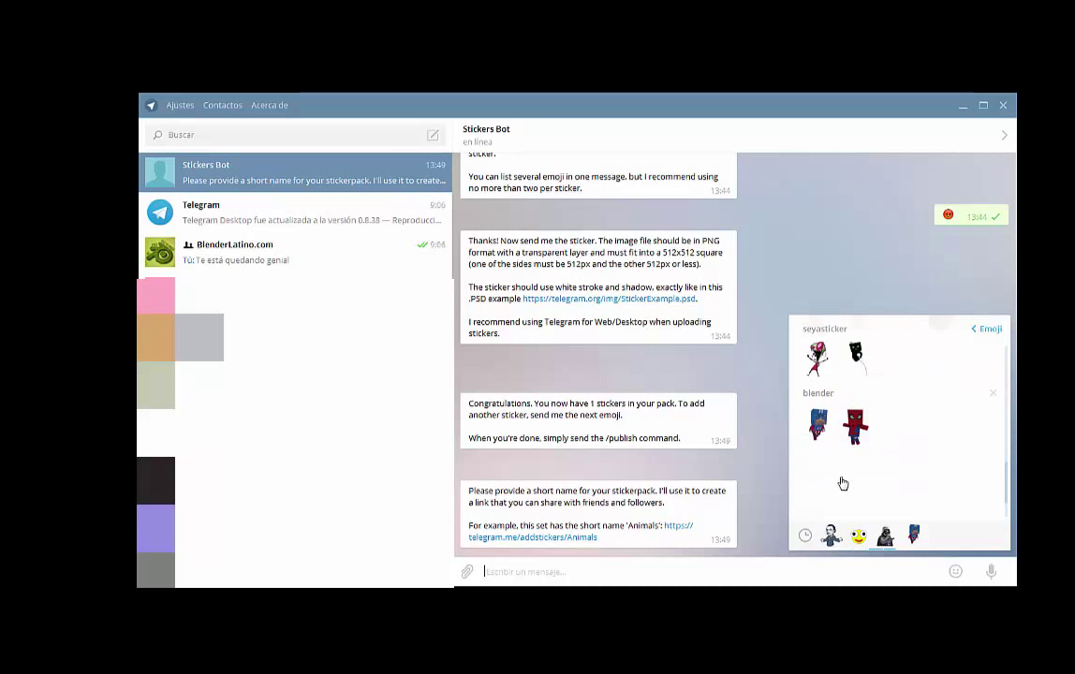
scroll(841, 478, down, 1)
scroll(841, 481, up, 1)
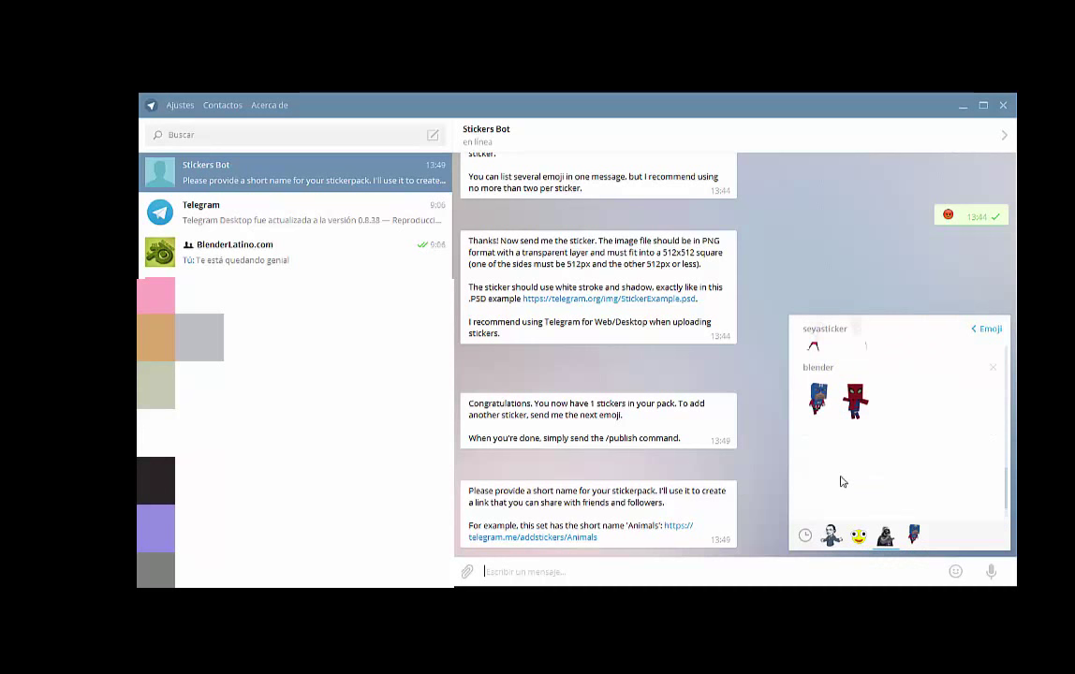
scroll(841, 481, up, 2)
scroll(841, 481, down, 2)
scroll(845, 505, up, 1)
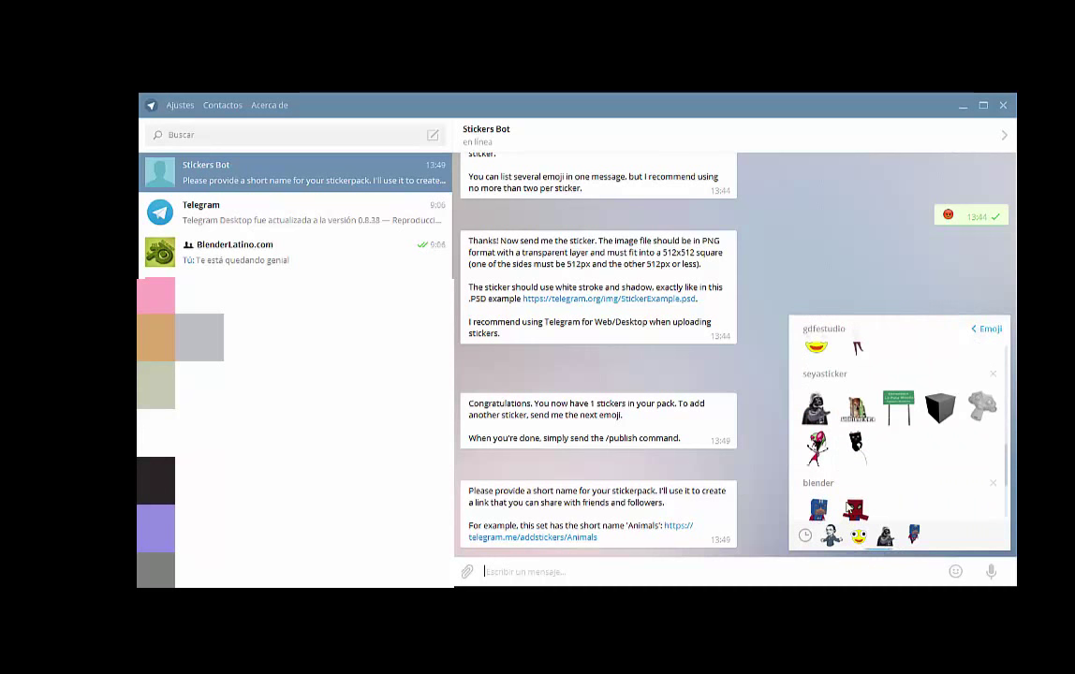
scroll(846, 505, up, 1)
scroll(848, 508, up, 2)
scroll(850, 511, down, 2)
scroll(847, 508, down, 1)
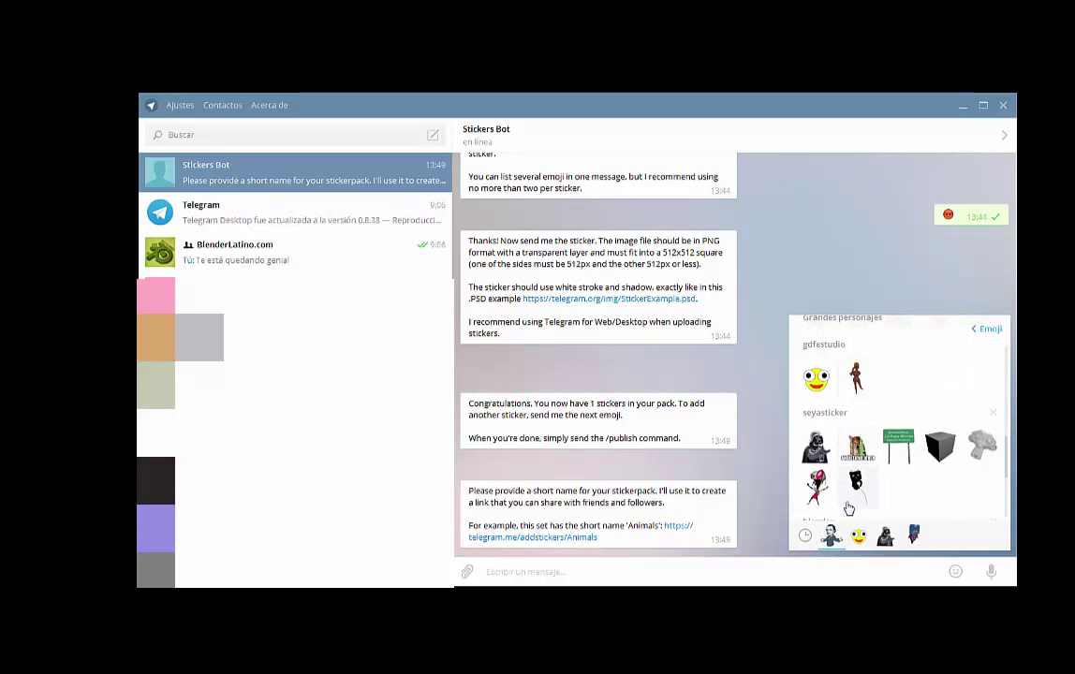
scroll(847, 508, down, 1)
scroll(847, 508, down, 1)
scroll(847, 506, down, 1)
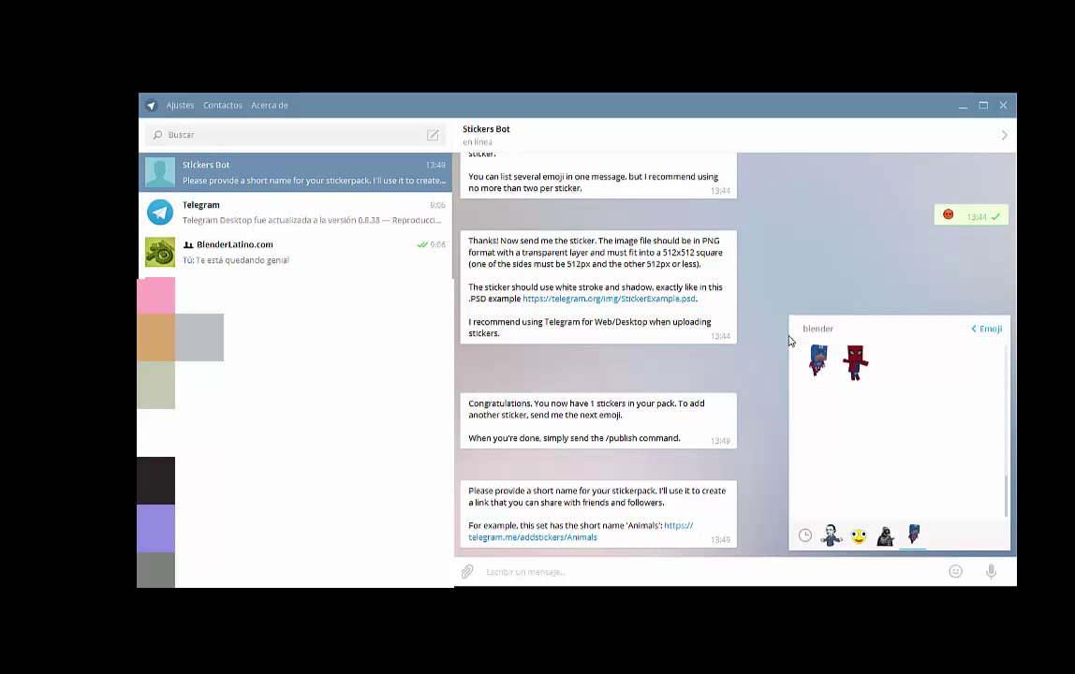
- Switch the panel back to the emoji list and scroll it
click(983, 333)
scroll(917, 429, down, 3)
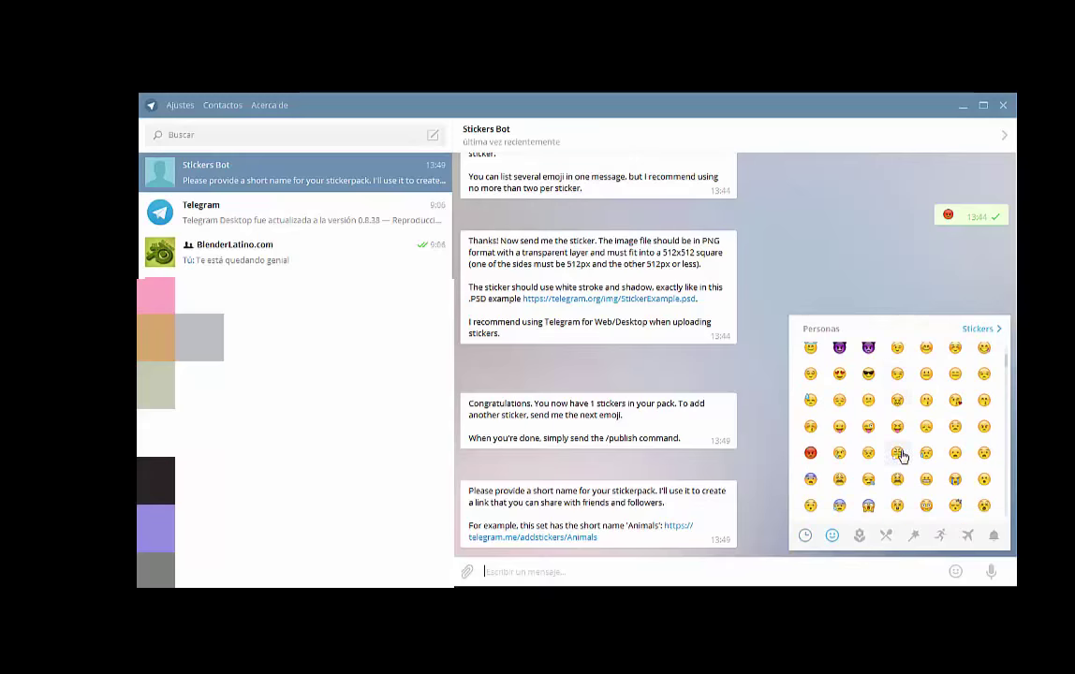
scroll(897, 448, down, 3)
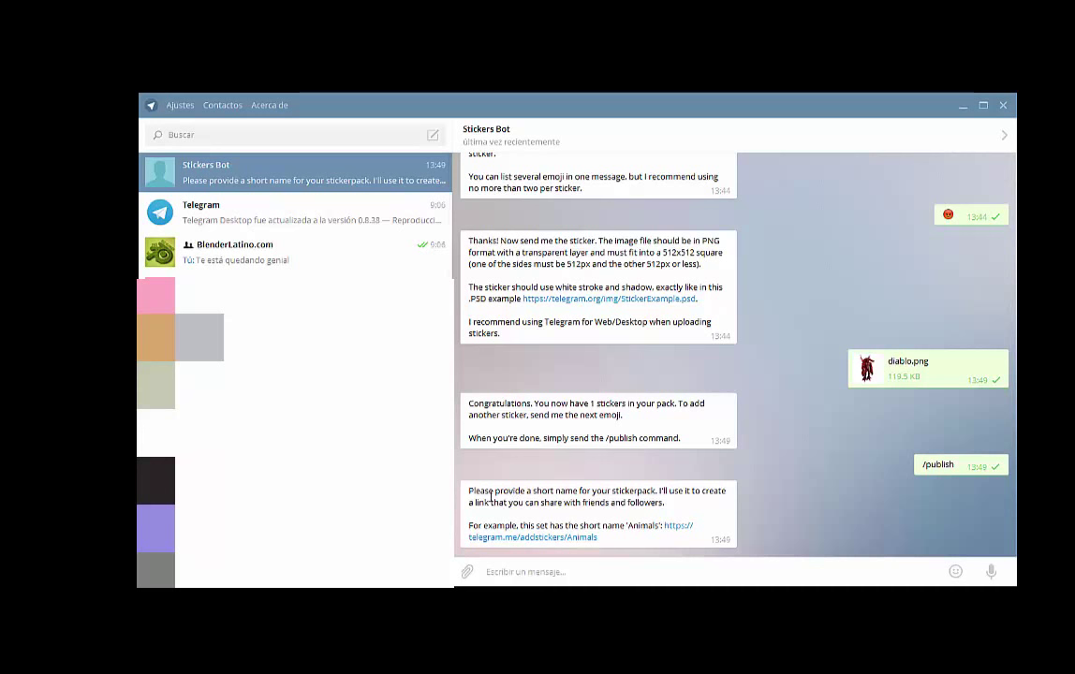
- Send 'diablo' to the bot as the pack's short name
click(513, 571)
text(d)
text( bl)
key(Return)
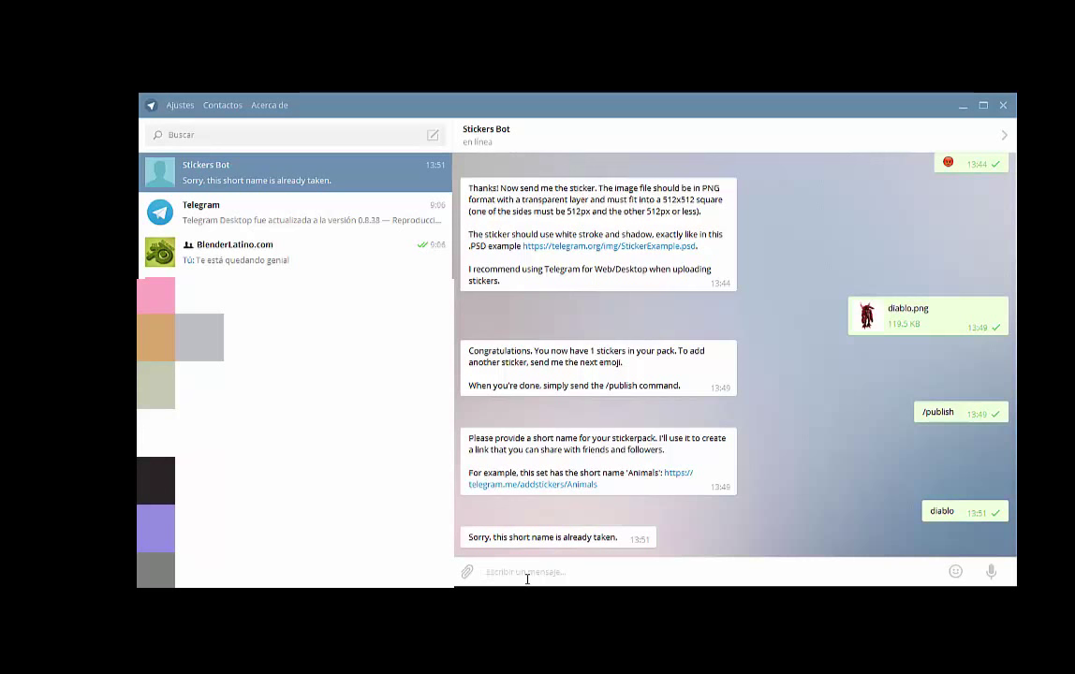
- After the rejection, send 'diablisimo' instead and open the published pack's link
text(dia)
text(mo)
key(Return)
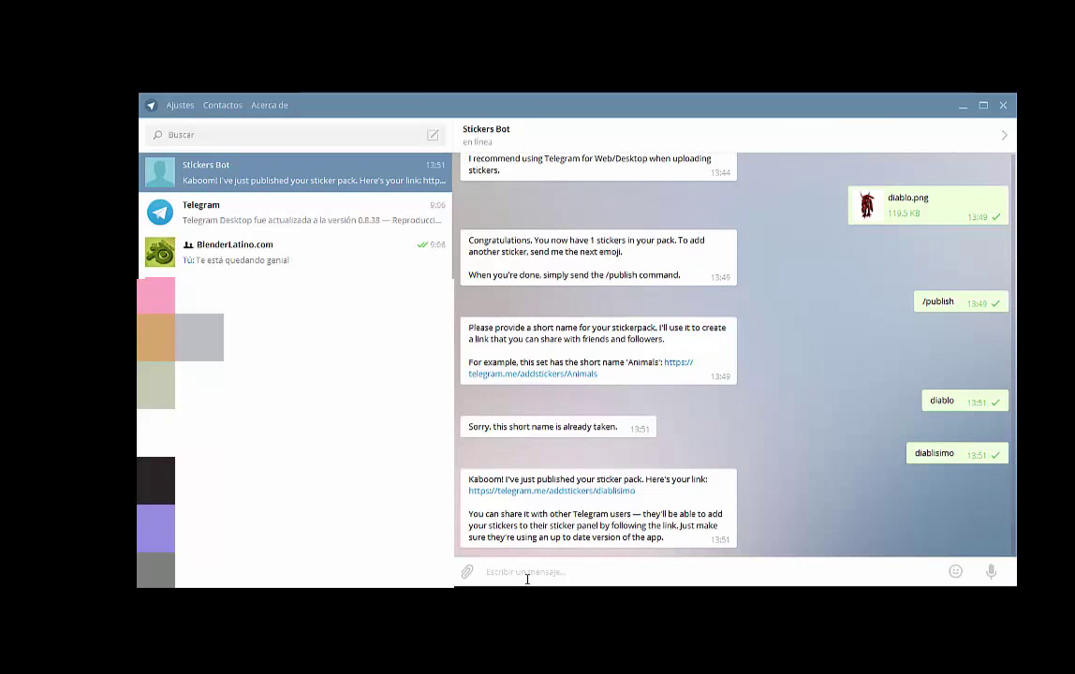
click(613, 493)
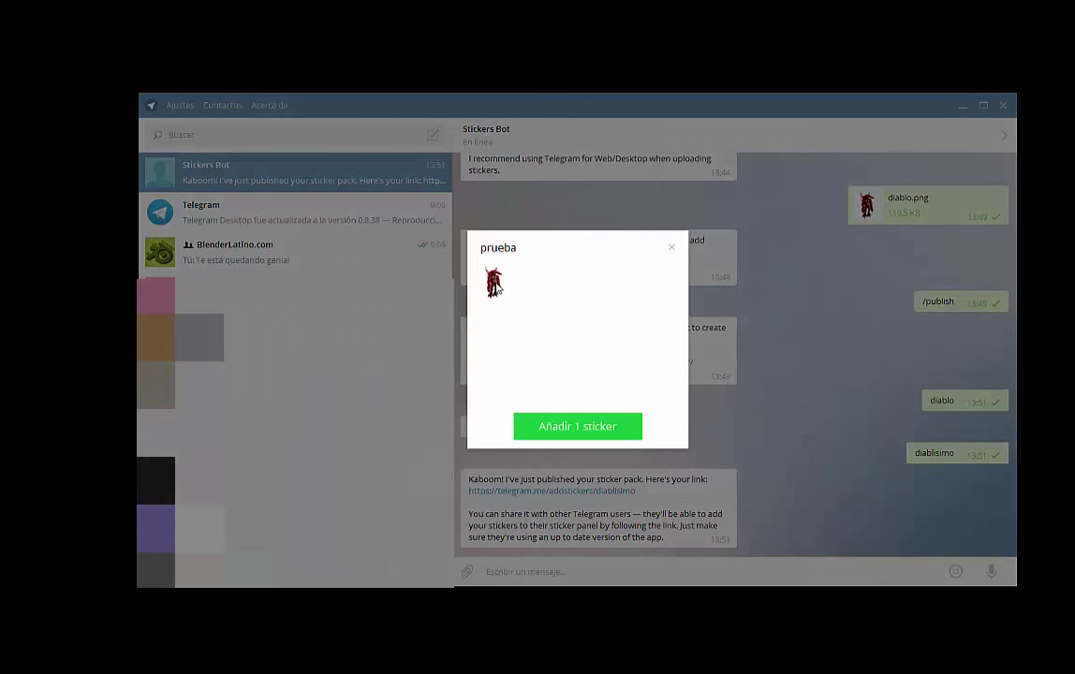
- Add the one-sticker prueba pack, then send its demon sticker from the sticker panel
click(583, 431)
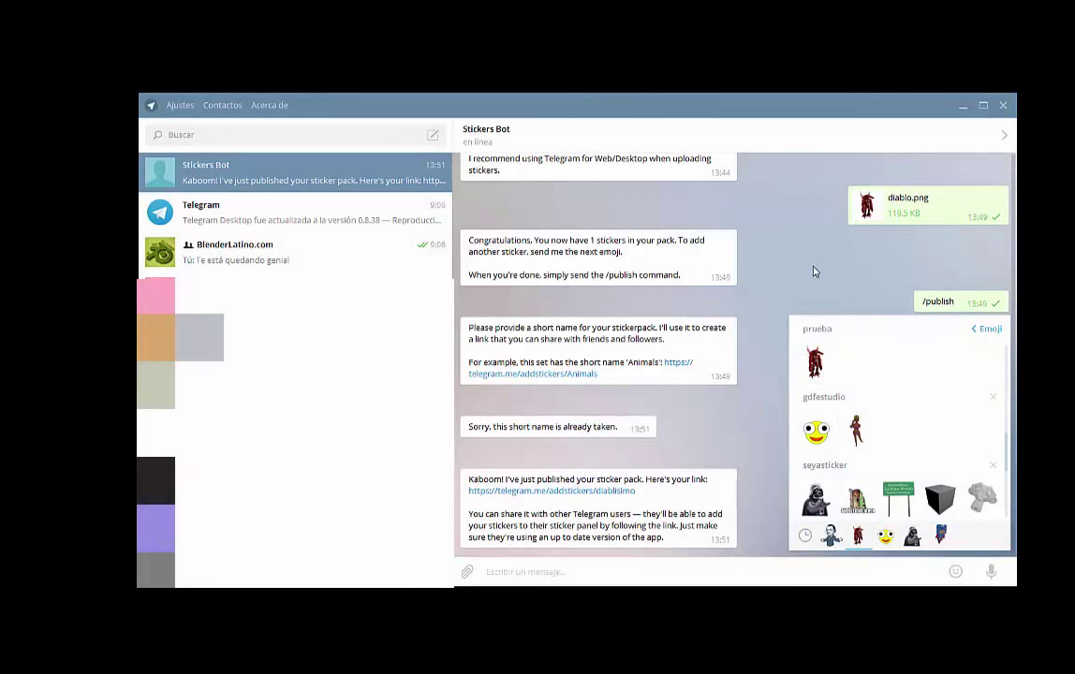
mouse_move(956, 571)
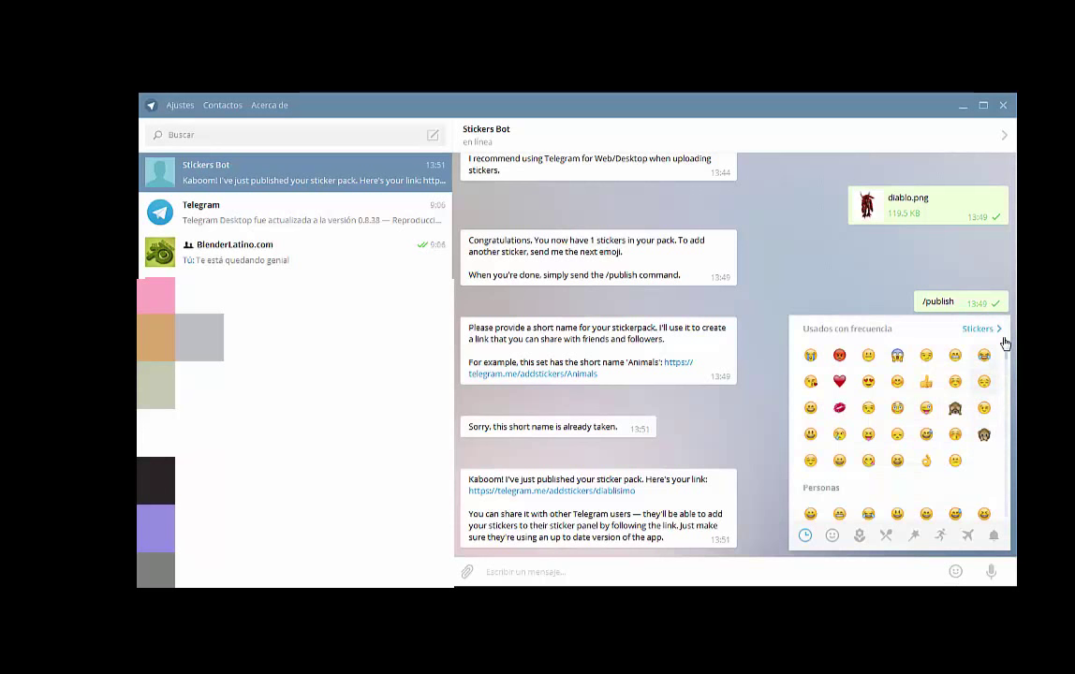
click(978, 329)
scroll(929, 384, down, 5)
scroll(929, 384, down, 3)
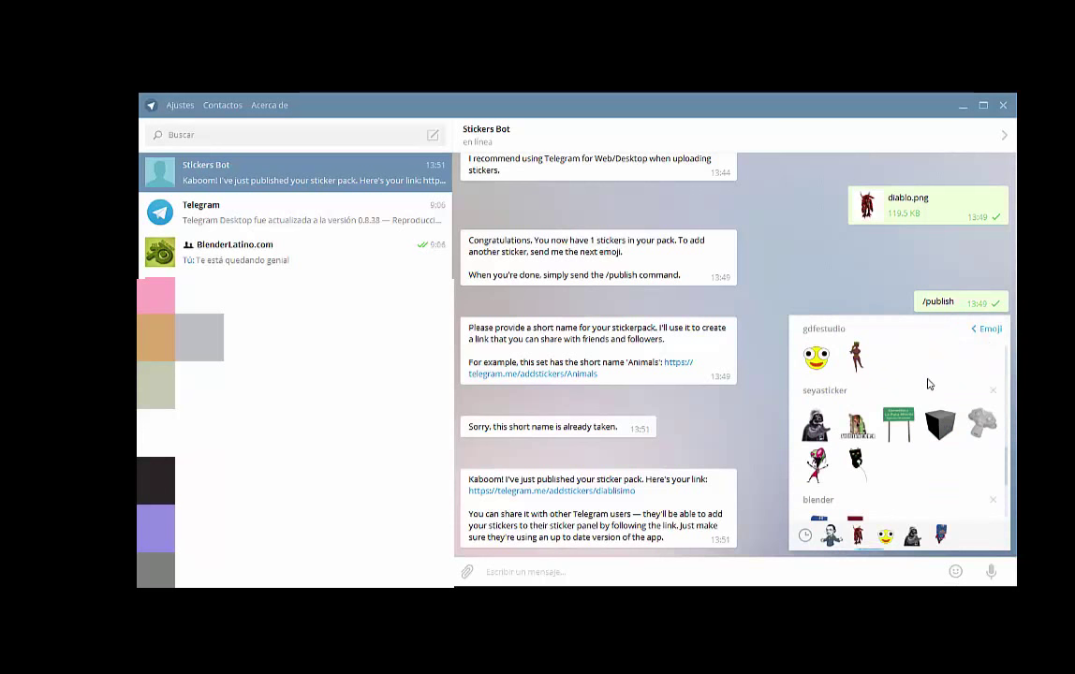
scroll(929, 384, up, 3)
scroll(929, 384, up, 2)
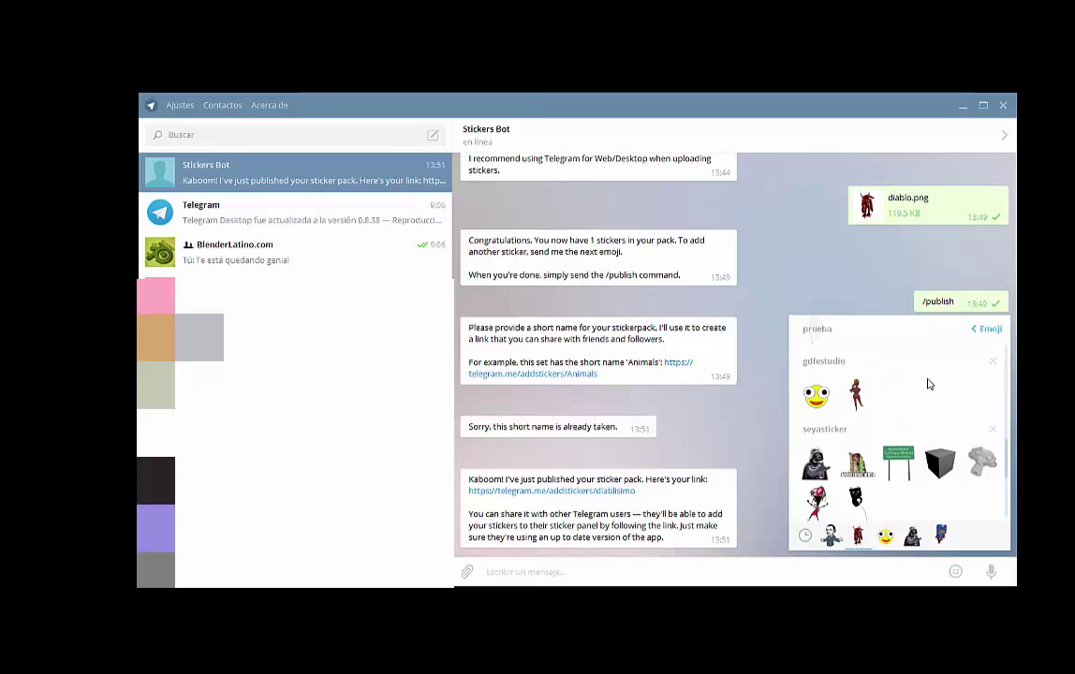
scroll(929, 384, up, 1)
scroll(930, 384, down, 1)
click(814, 408)
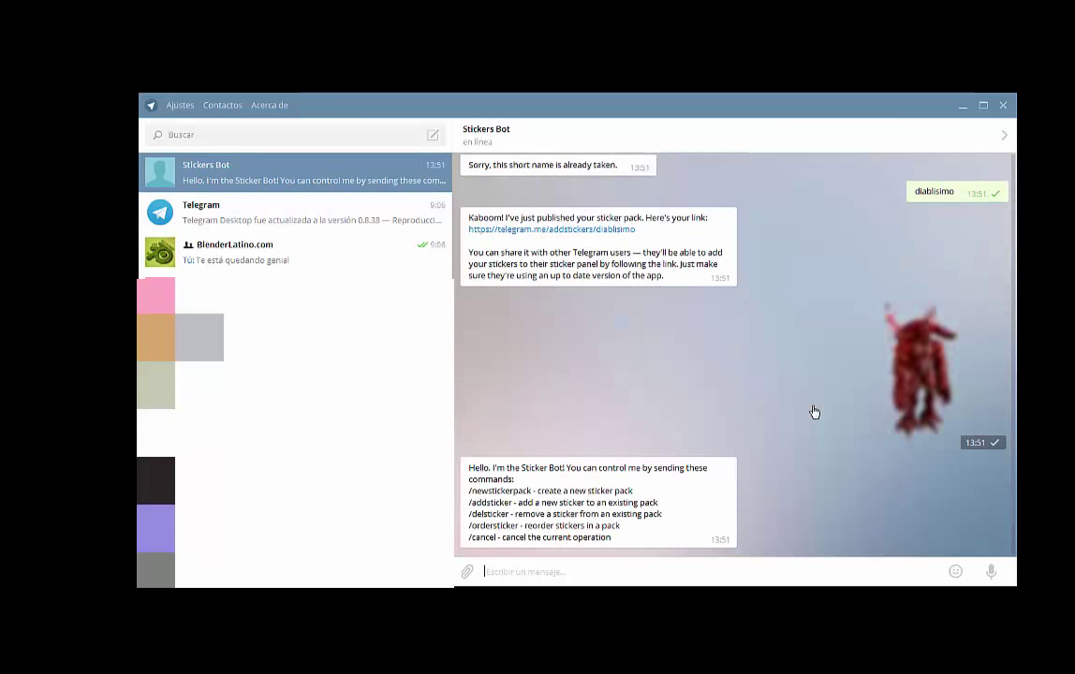